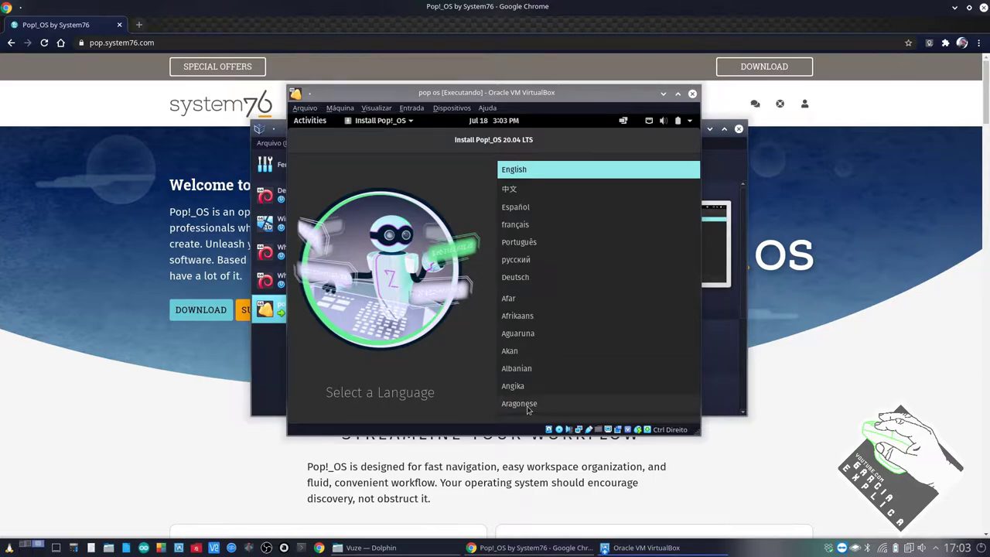
# Browse the installer languages and choose Português with the Brasil variant.
pyautogui.scroll(-2, 560, 391)
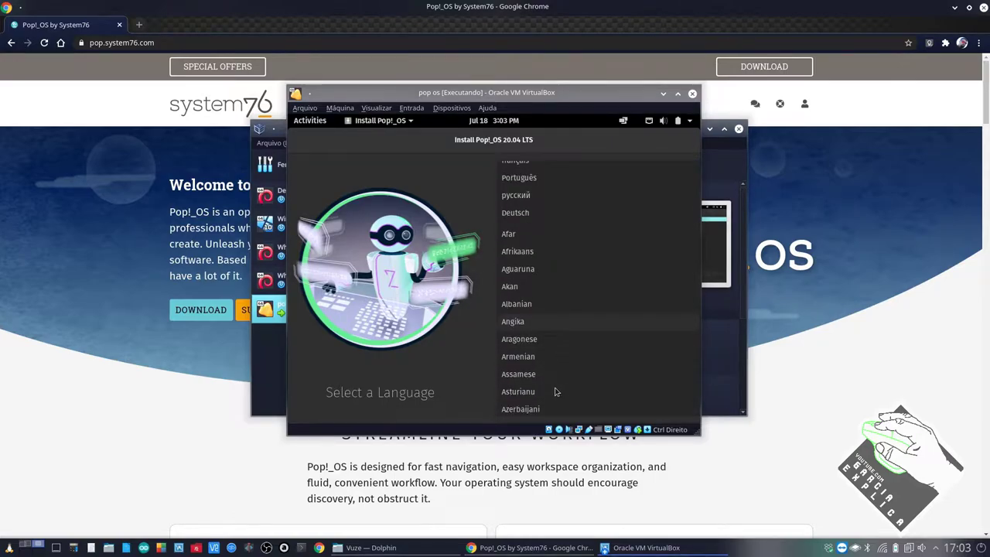
pyautogui.scroll(2, 555, 392)
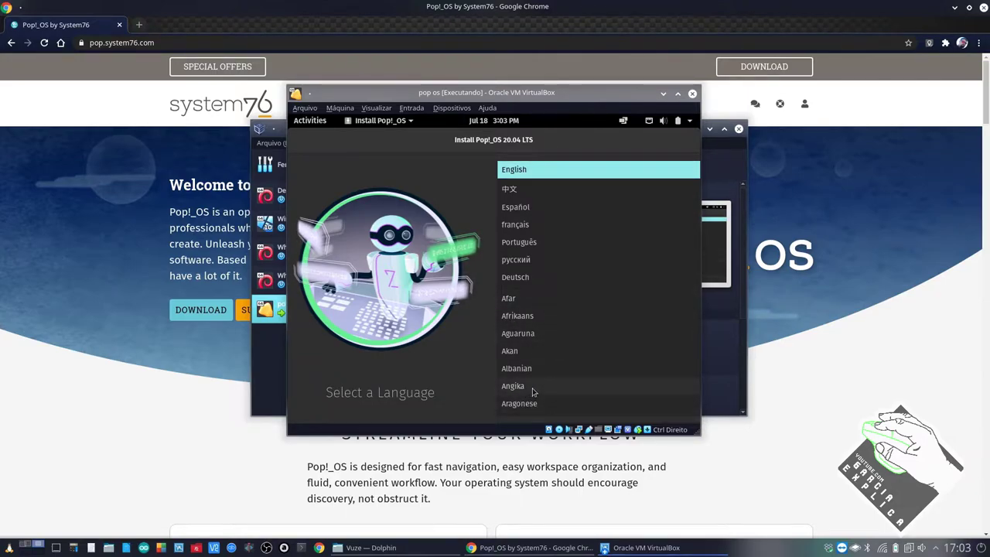
pyautogui.click(535, 245)
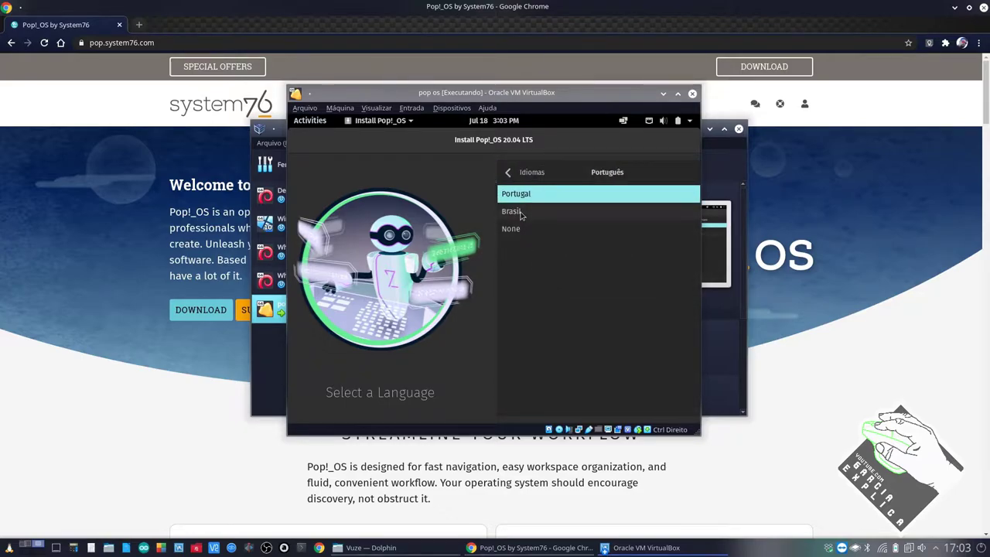
pyautogui.click(546, 212)
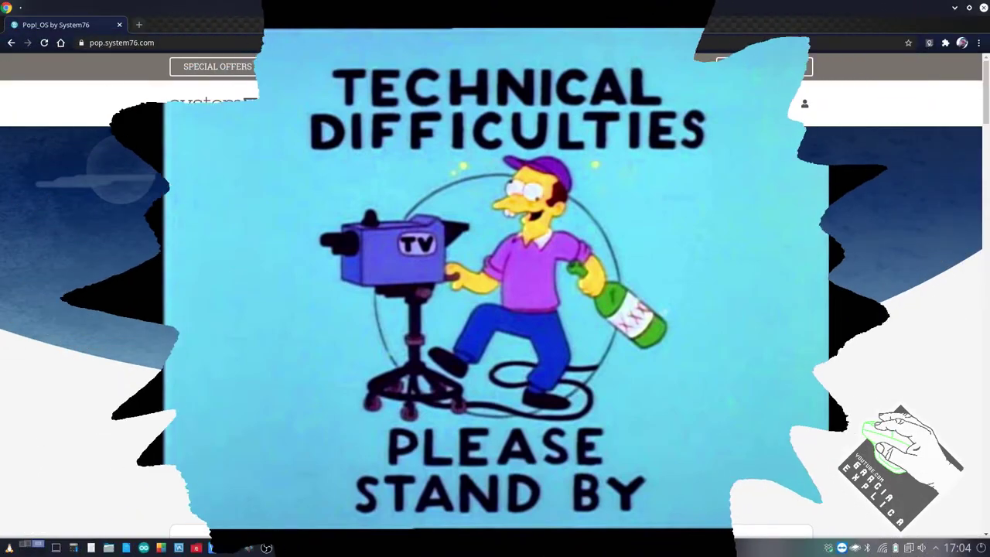
# Accept the virtual machine's settings and start the pop os machine.
pyautogui.click(667, 377)
pyautogui.click(554, 159)
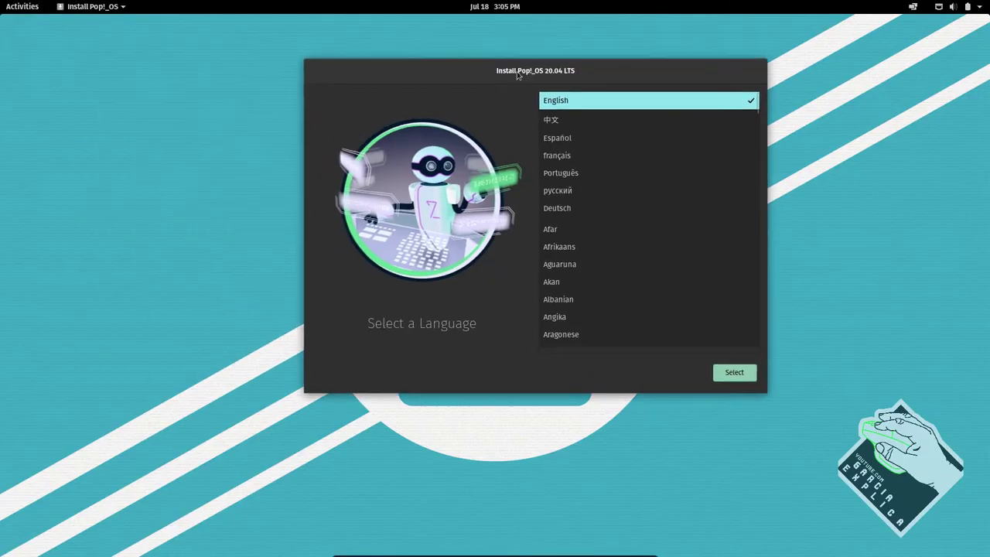
# Set the installer language to Português with Brasil as the region.
pyautogui.click(579, 175)
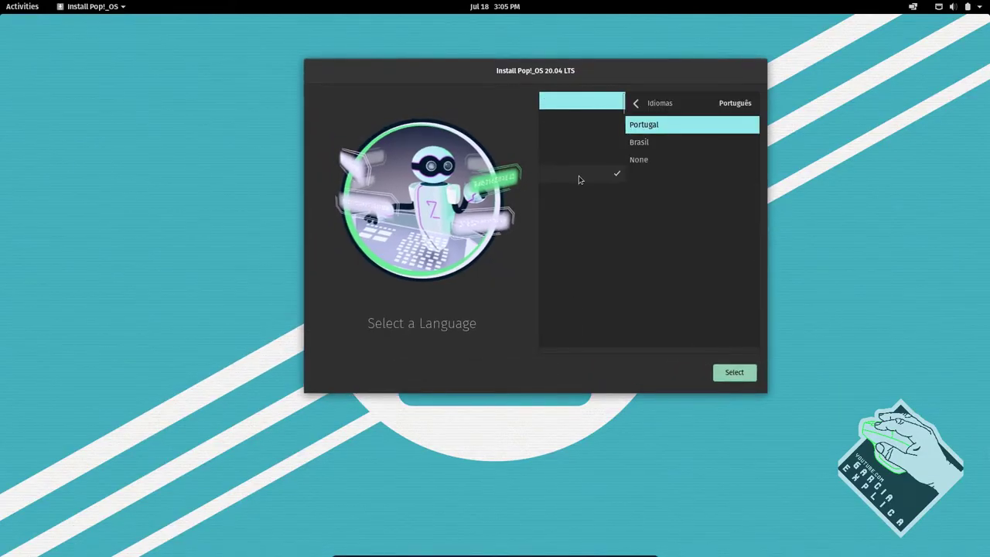
pyautogui.press('Down')
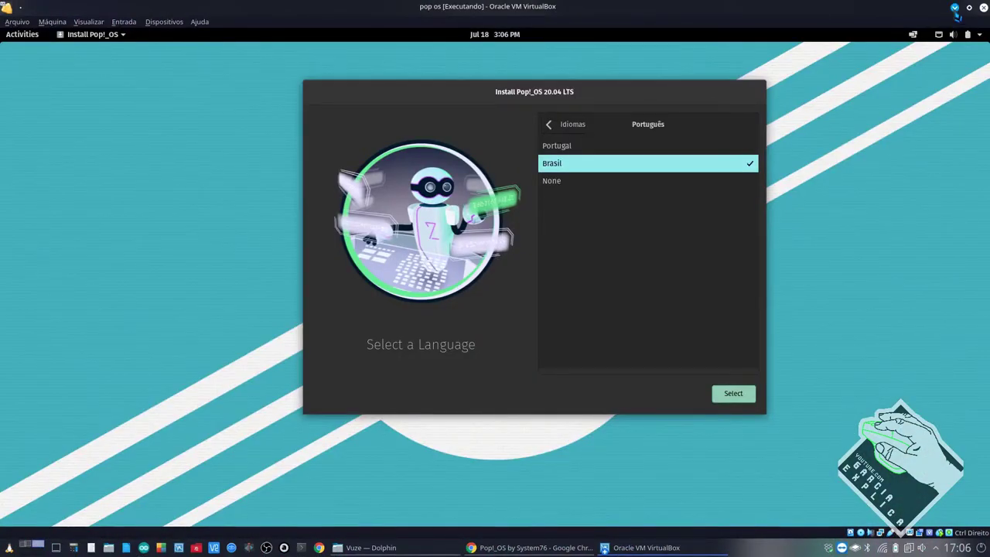
# Check the Monitor settings of the pop os virtual machine, cancel them and return to the machine in full screen.
pyautogui.click(955, 7)
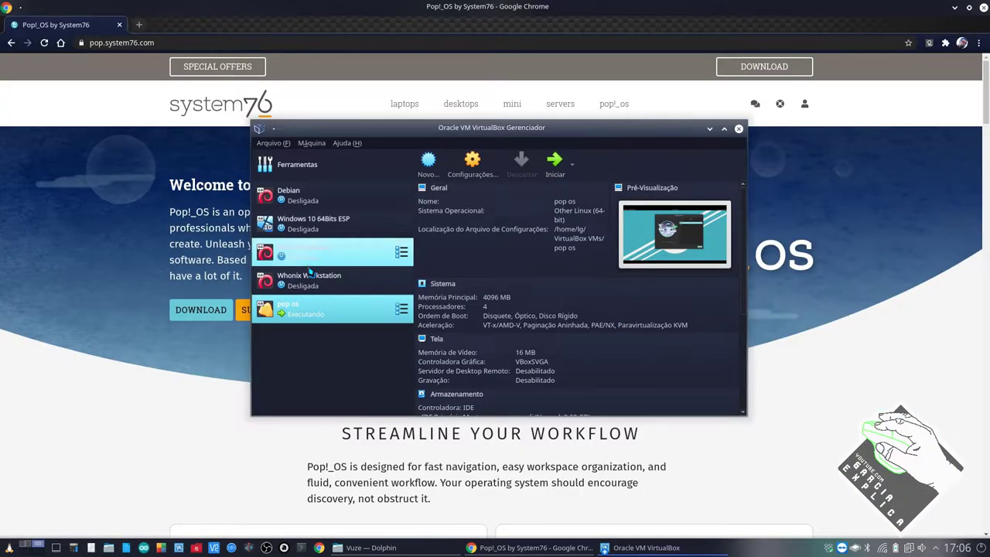
pyautogui.hotkey('ctrl', 's')
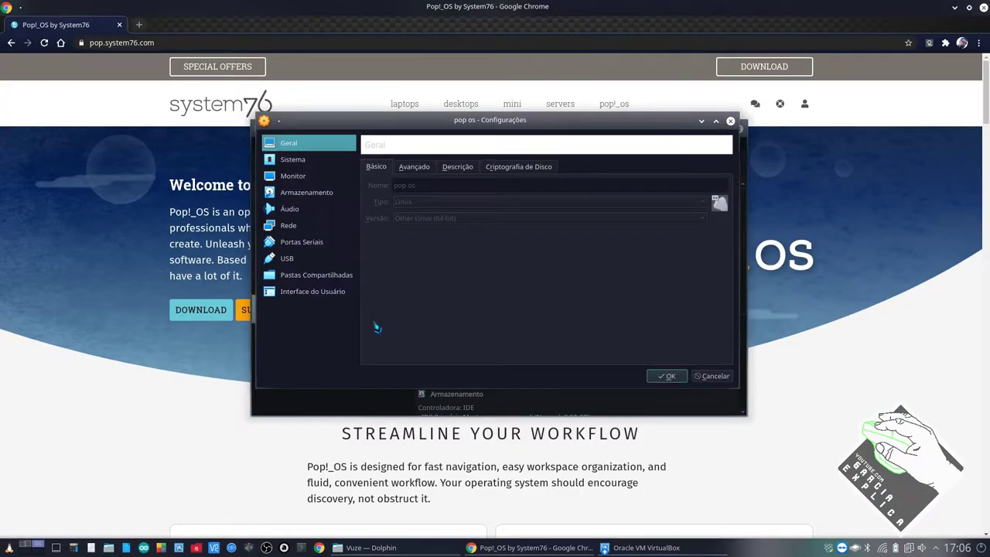
pyautogui.click(309, 177)
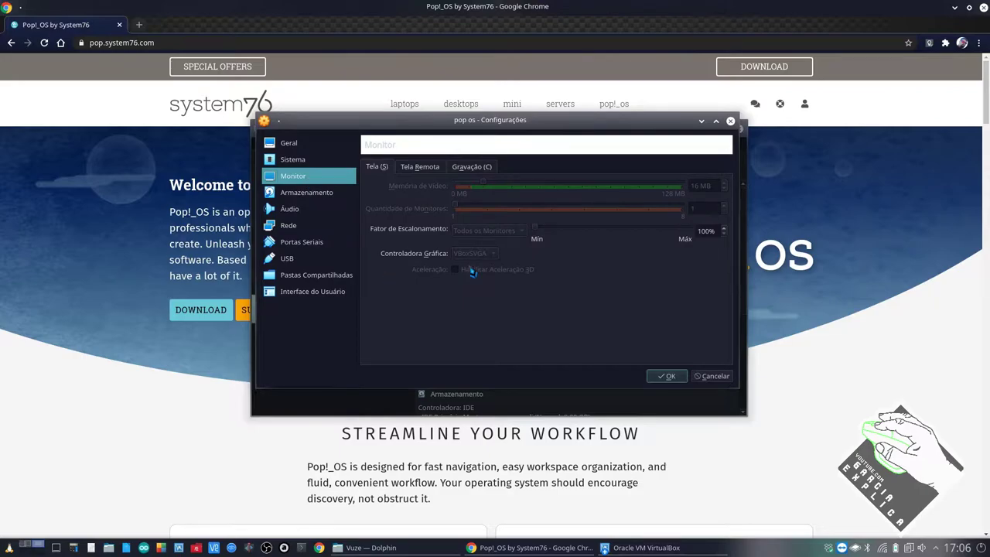
pyautogui.click(709, 376)
pyautogui.click(647, 548)
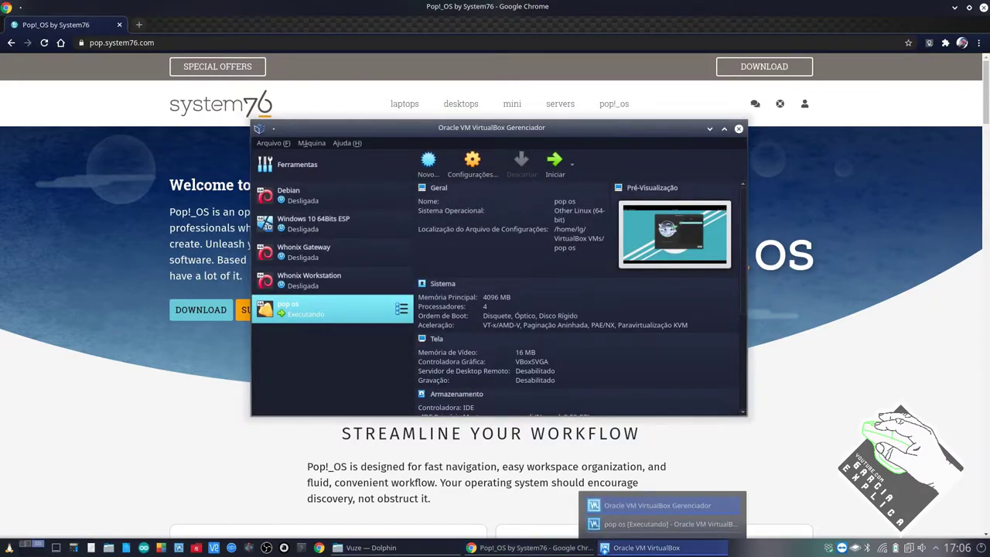
pyautogui.click(652, 525)
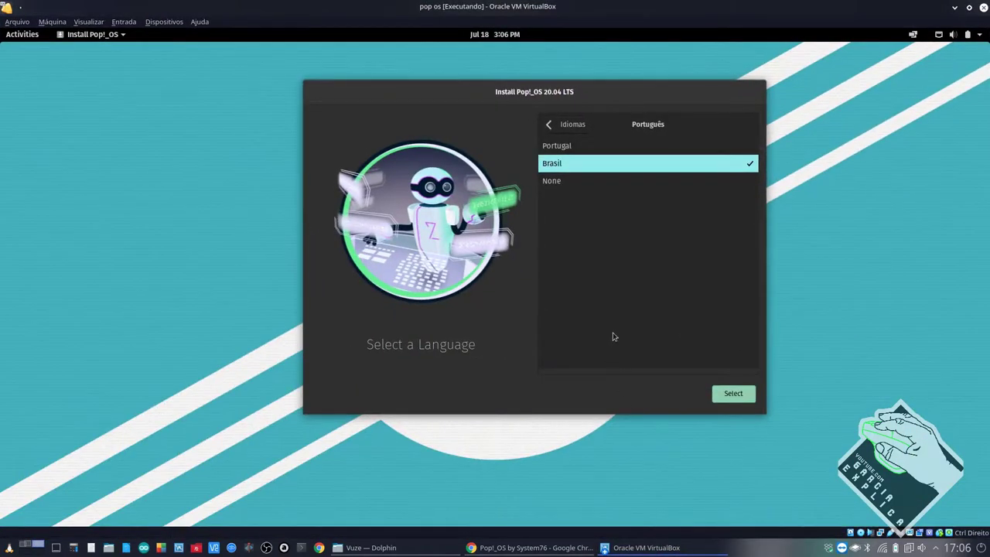
pyautogui.hotkey('ctrl', 'f')
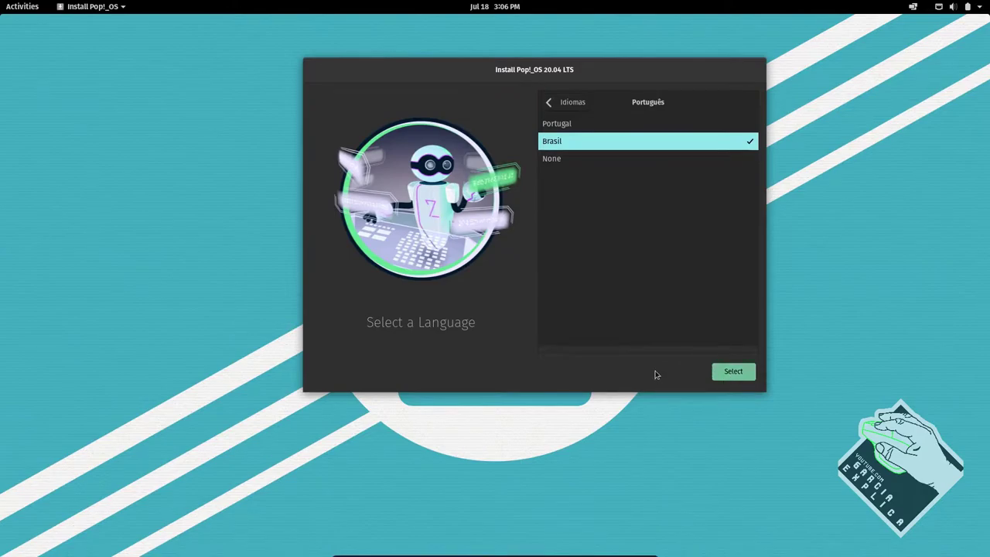
# Confirm the Português (Brasil) language, check the Português (Brasil) keyboard variants, and return to the keyboard layout list through the language page.
pyautogui.click(731, 374)
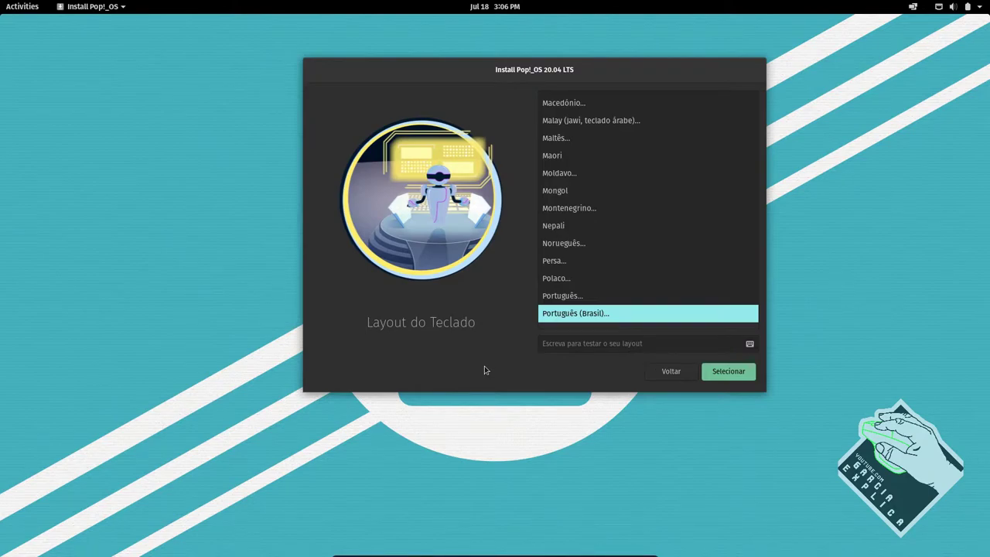
pyautogui.click(546, 327)
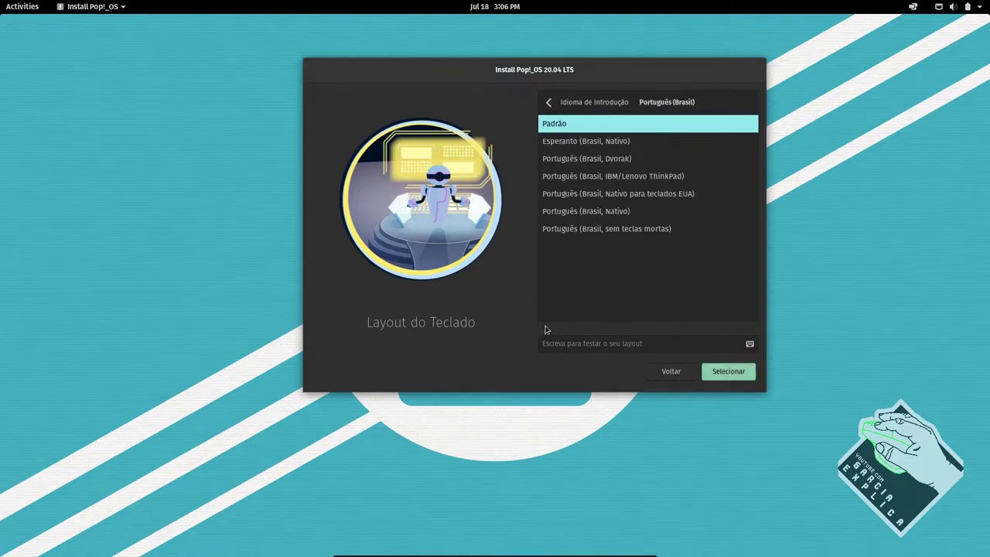
pyautogui.click(665, 371)
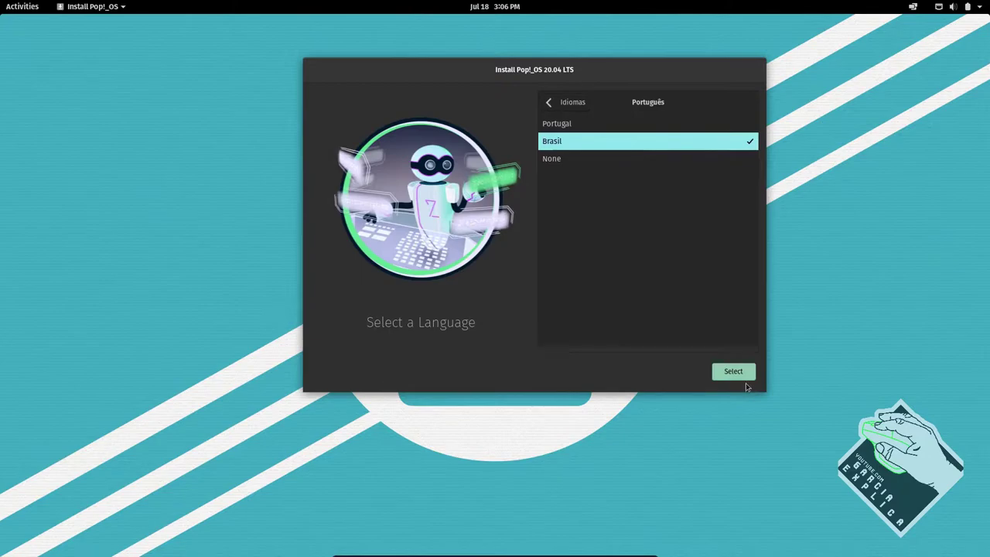
pyautogui.click(733, 377)
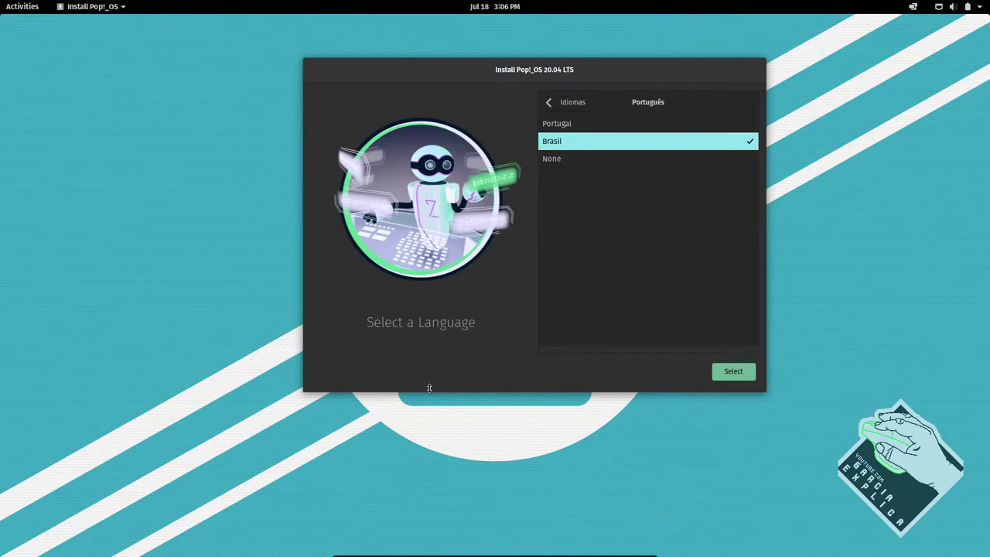
# Enter "espanh" in the layout test field, browse the list down to the Spanish layouts, and accept the keyboard layout.
pyautogui.click(579, 345)
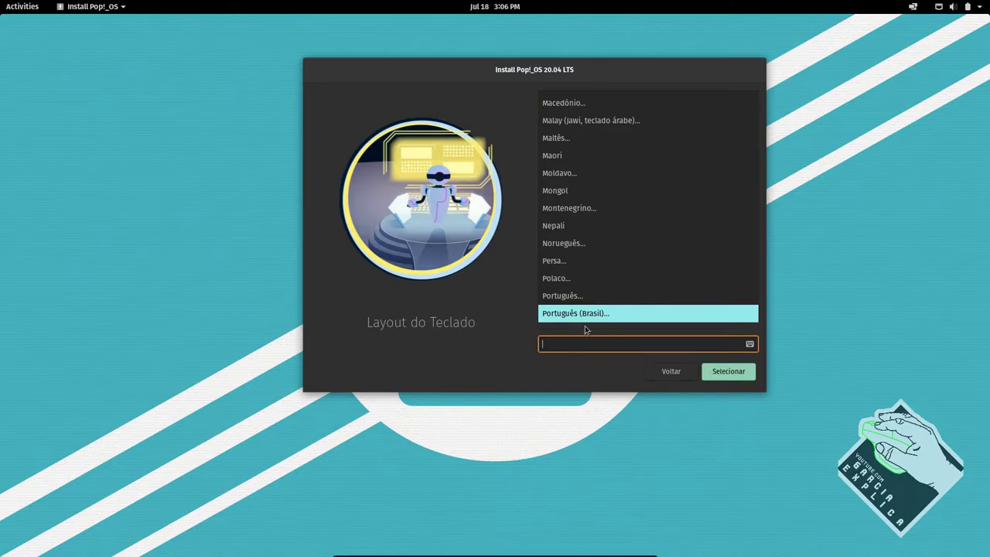
pyautogui.write('espa')
pyautogui.scroll(-5, 613, 281)
pyautogui.write('nh')
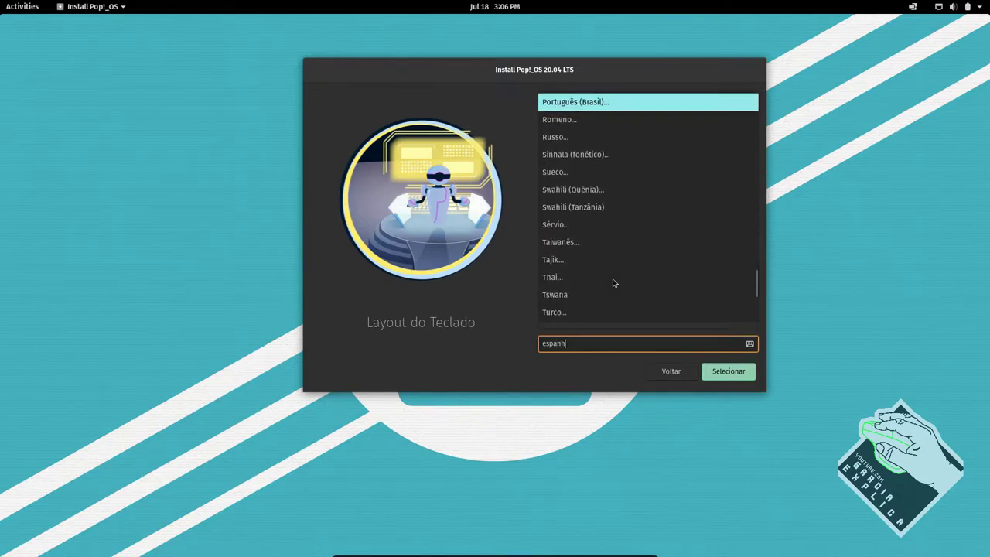
pyautogui.scroll(-5, 613, 282)
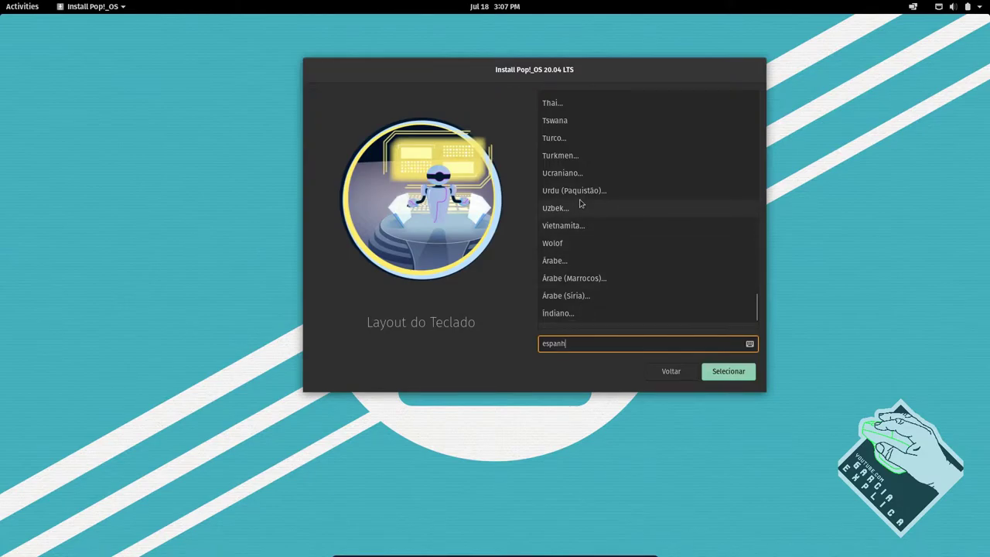
pyautogui.scroll(3, 581, 203)
pyautogui.scroll(1, 583, 202)
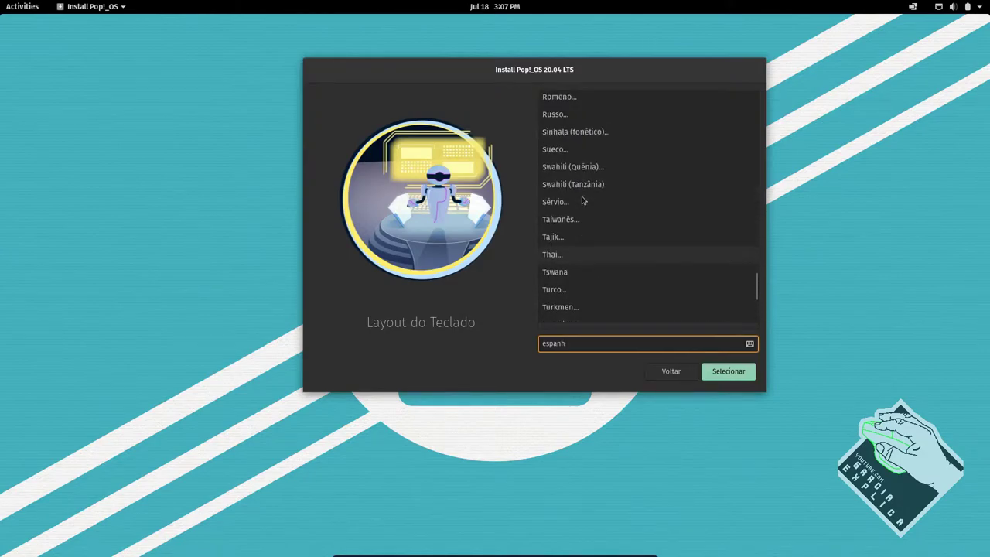
pyautogui.scroll(10, 604, 177)
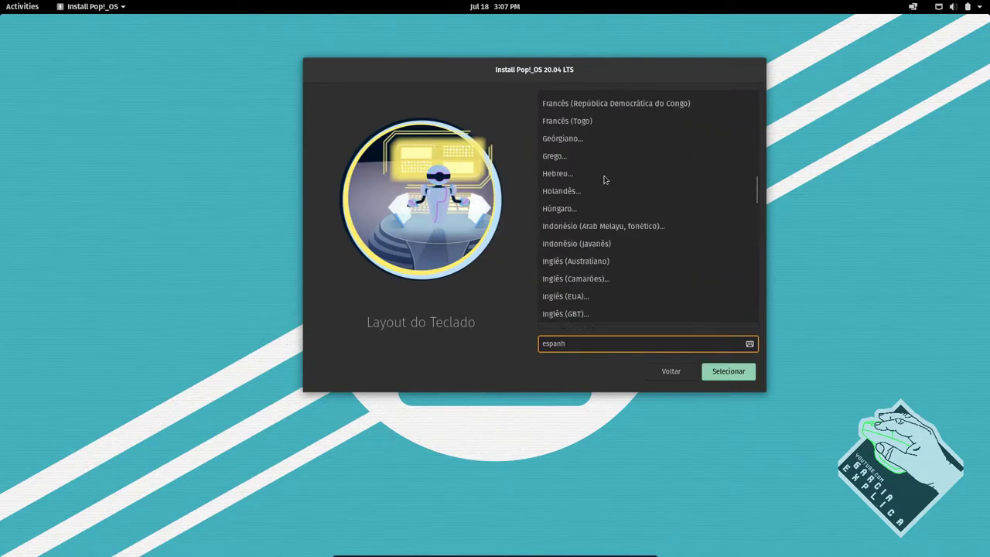
pyautogui.scroll(-1, 606, 180)
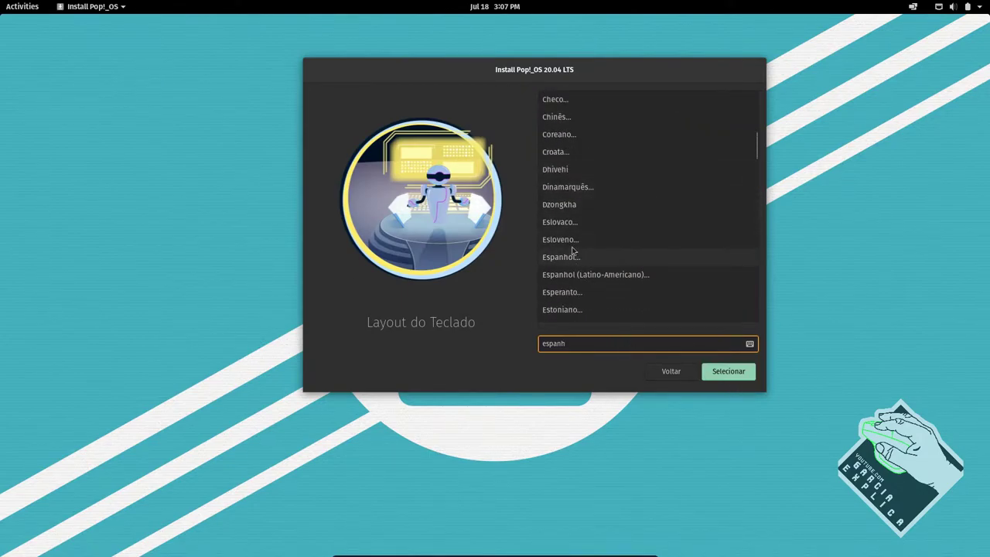
pyautogui.click(729, 373)
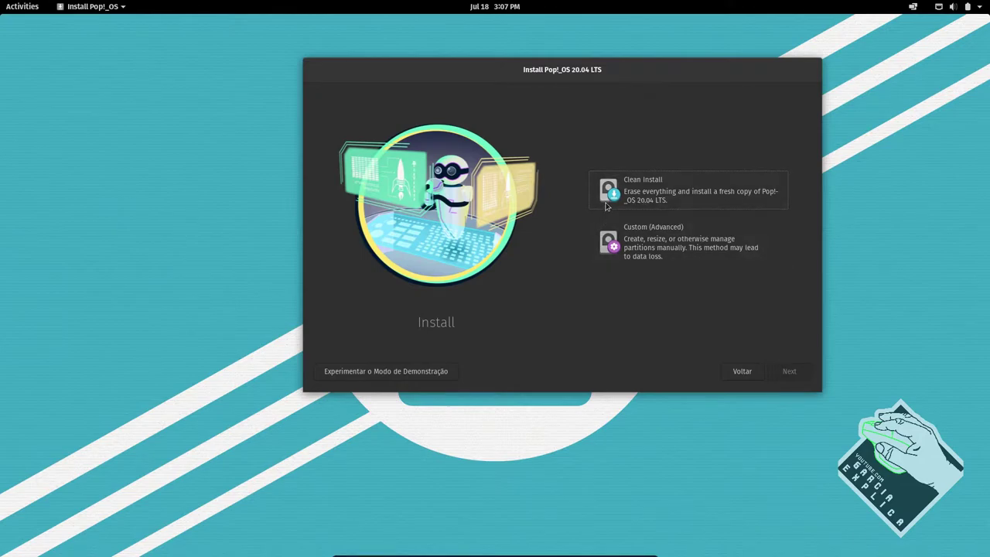
# Choose the Custom (Advanced) installation and open the partition editor for /dev/sda, moving its window clear of the installer.
pyautogui.click(679, 256)
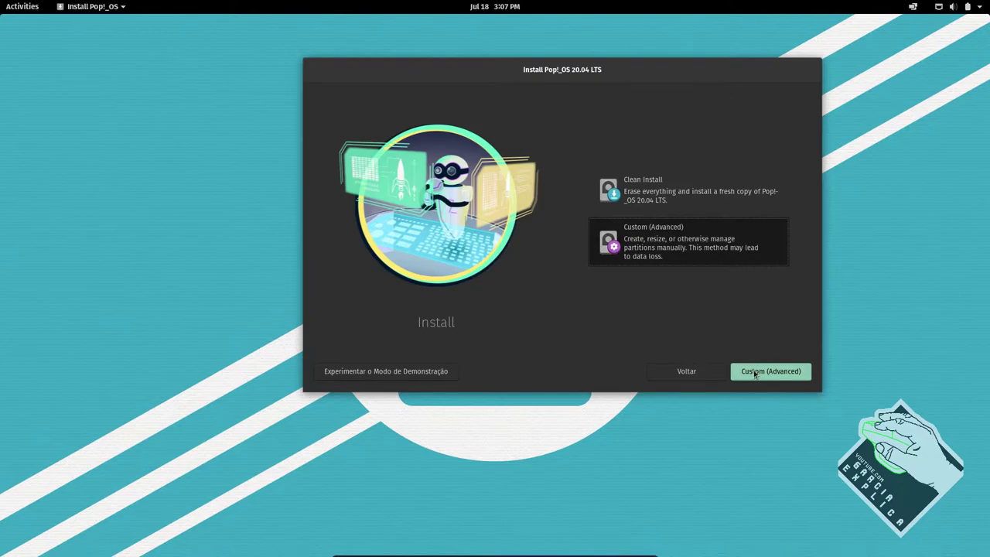
pyautogui.click(746, 370)
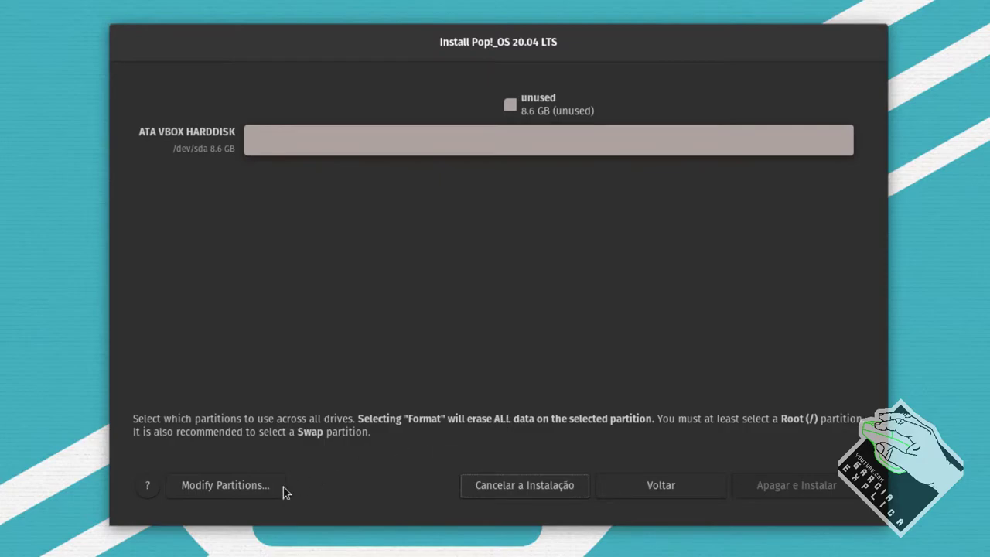
pyautogui.click(249, 493)
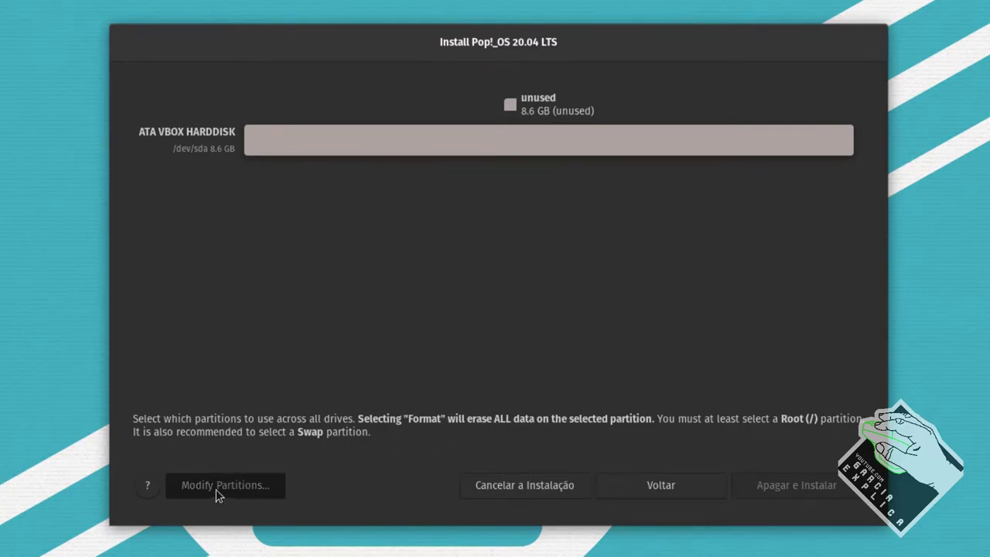
pyautogui.moveTo(181, 106); pyautogui.dragTo(483, 134)
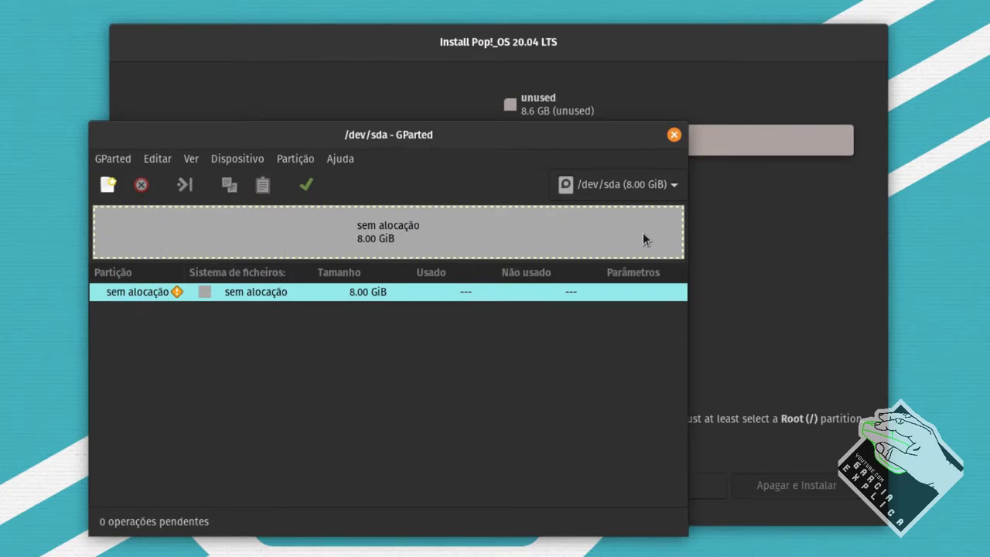
pyautogui.moveTo(443, 136); pyautogui.dragTo(411, 158)
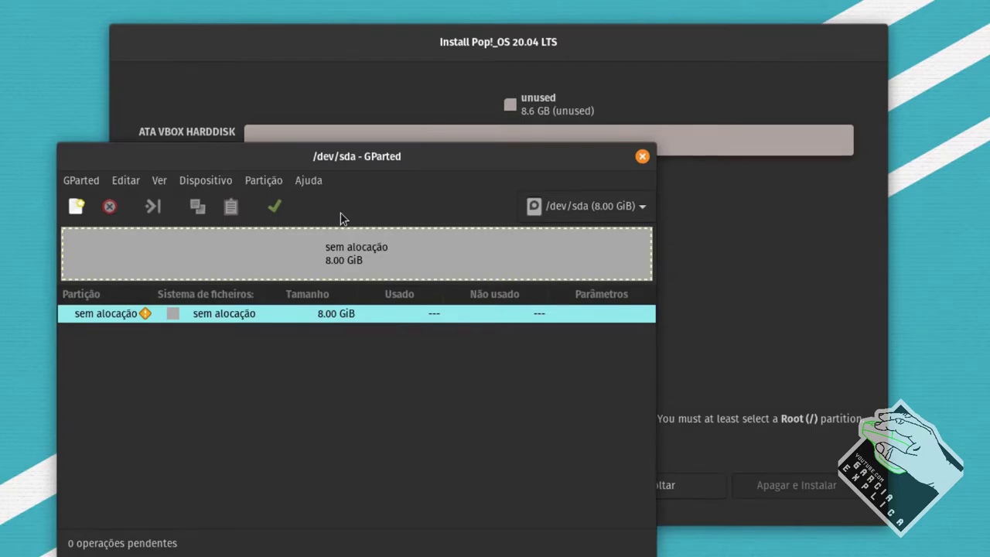
# Try to create a new partition in the unallocated space of /dev/sda, dismissing the notices.
pyautogui.rightClick(260, 247)
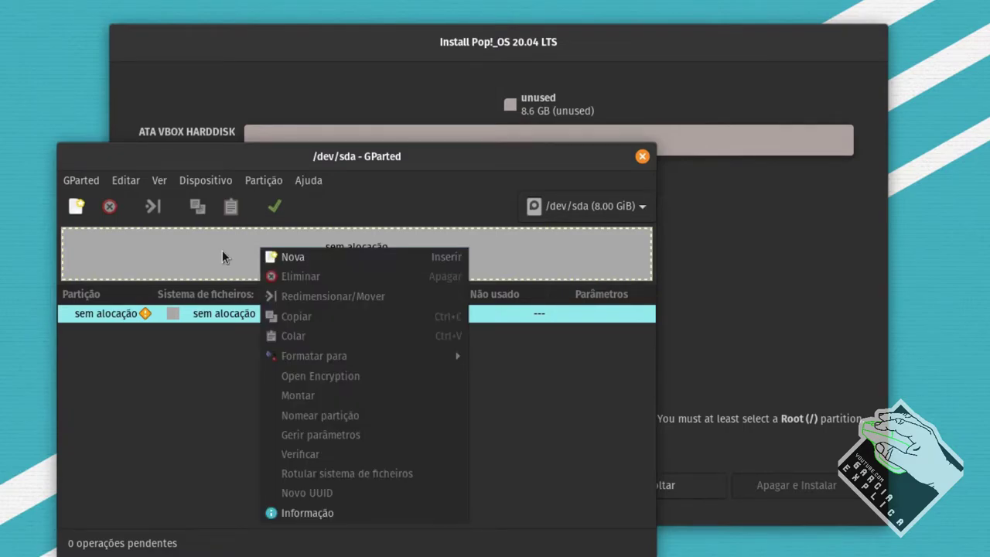
pyautogui.click(222, 249)
pyautogui.rightClick(223, 250)
pyautogui.click(254, 265)
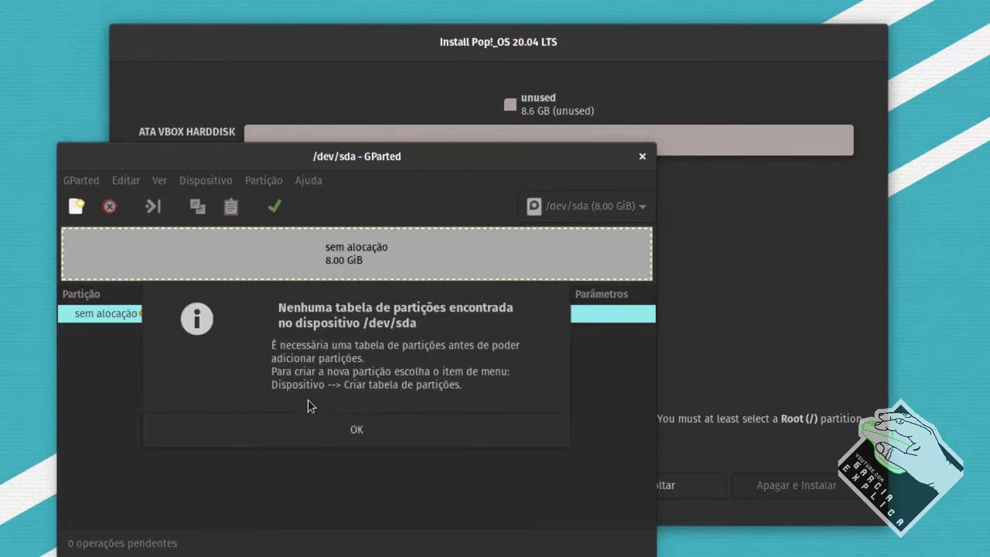
pyautogui.click(360, 433)
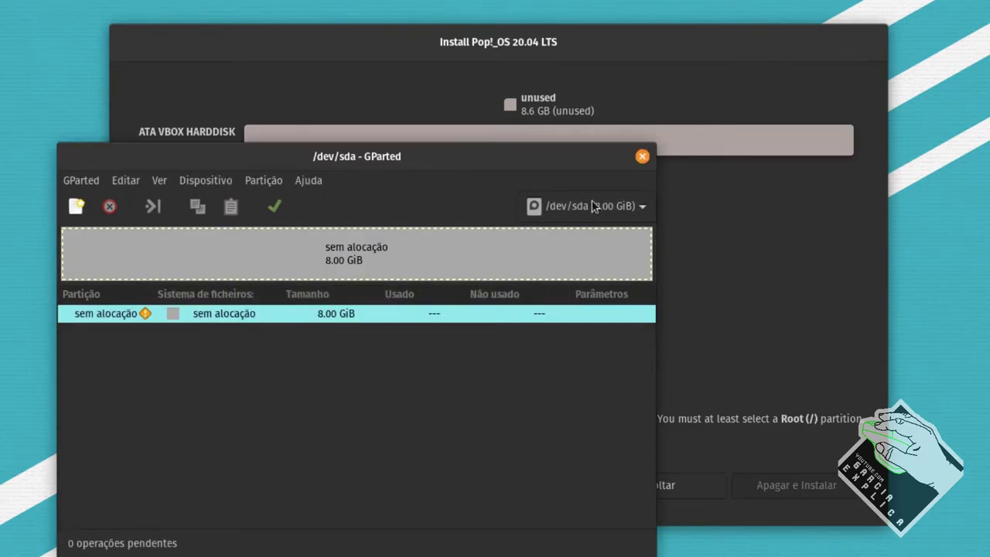
pyautogui.rightClick(317, 254)
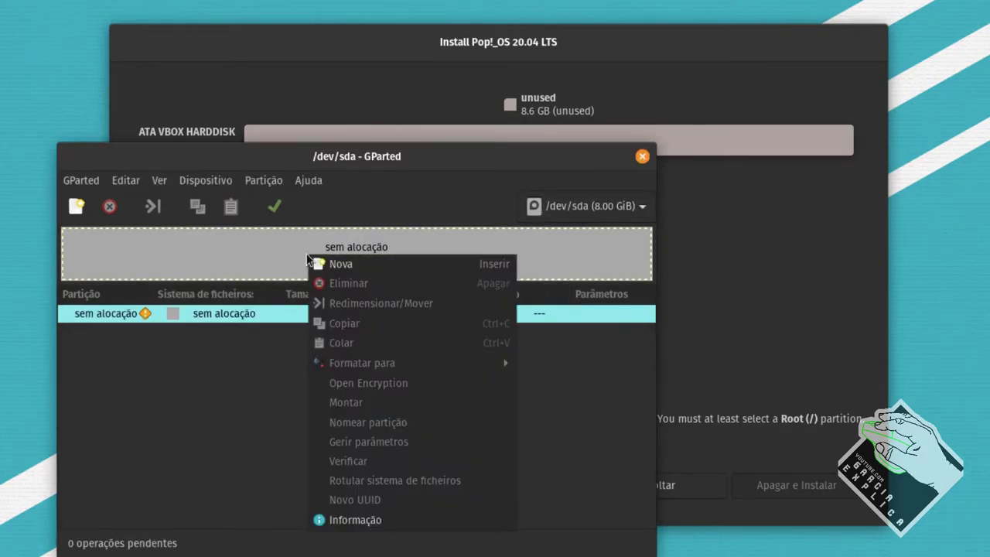
pyautogui.click(355, 261)
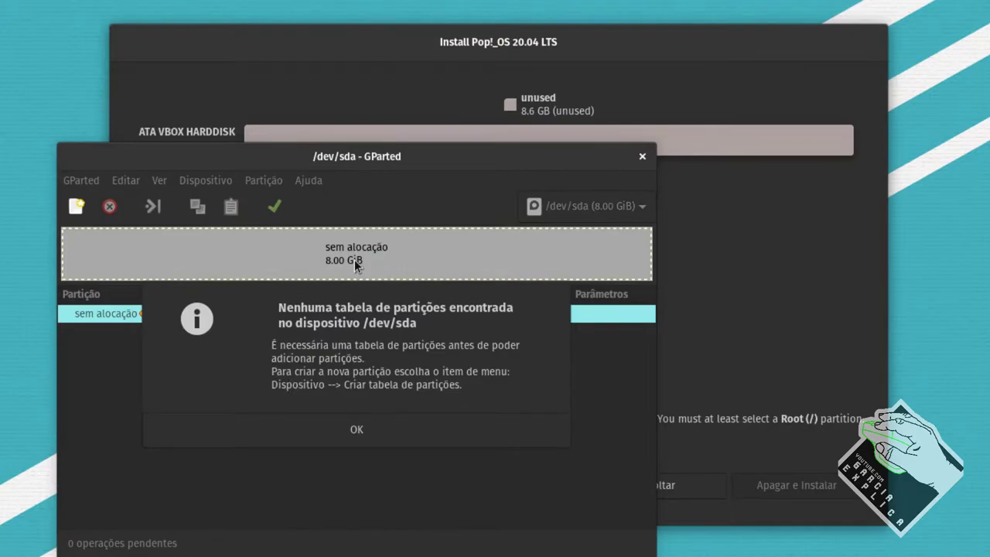
pyautogui.click(355, 428)
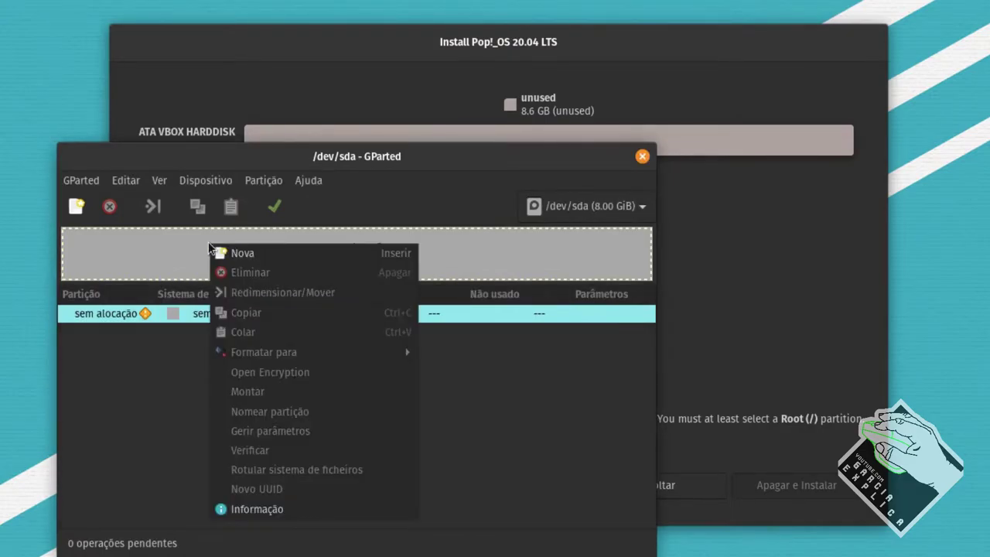
# Create a new gpt partition table on /dev/sda.
pyautogui.click(170, 245)
pyautogui.click(125, 180)
pyautogui.moveTo(84, 183)
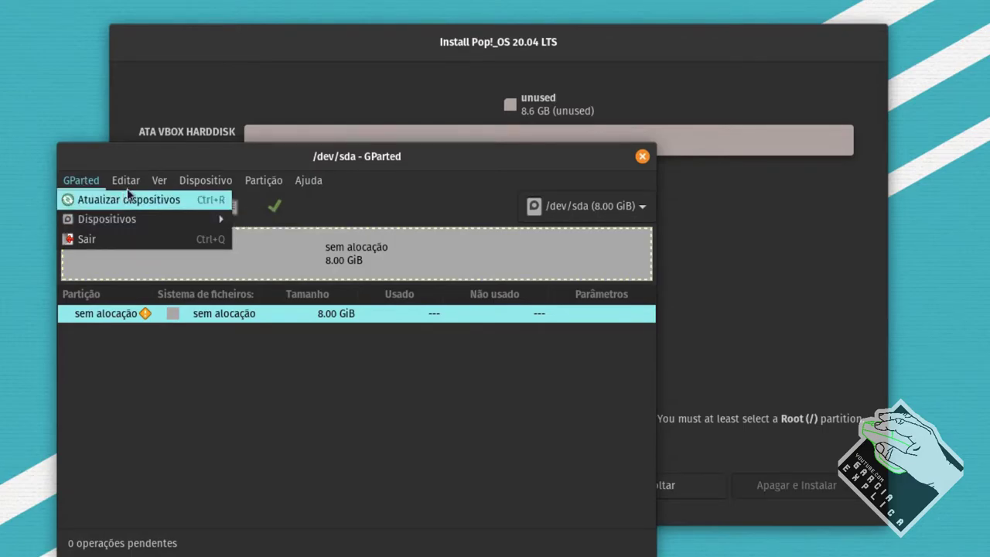
pyautogui.moveTo(203, 186)
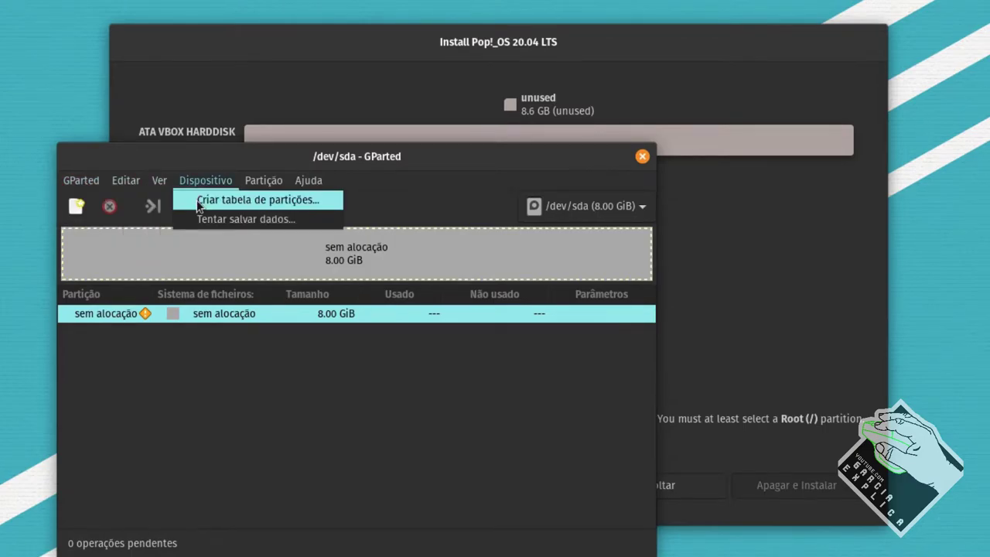
pyautogui.click(224, 200)
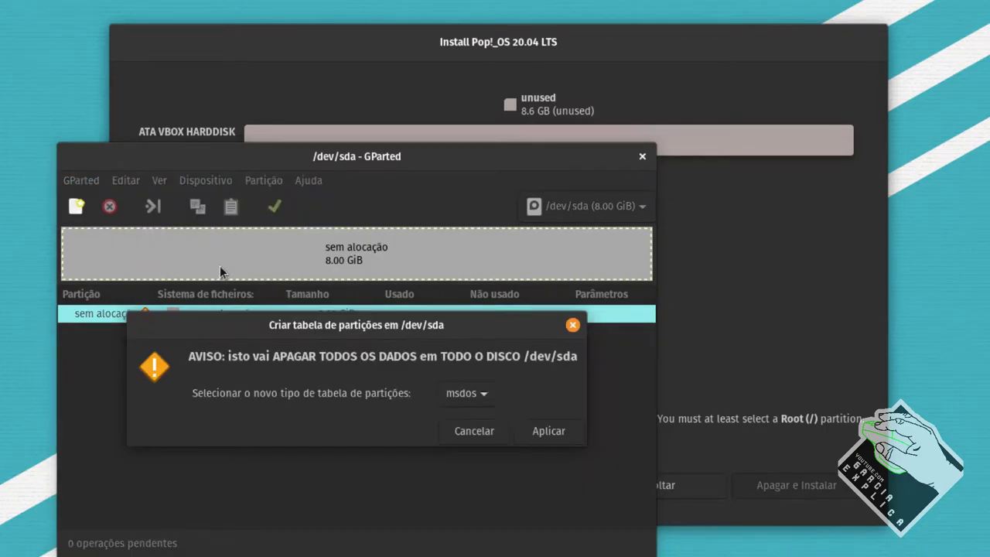
pyautogui.click(463, 395)
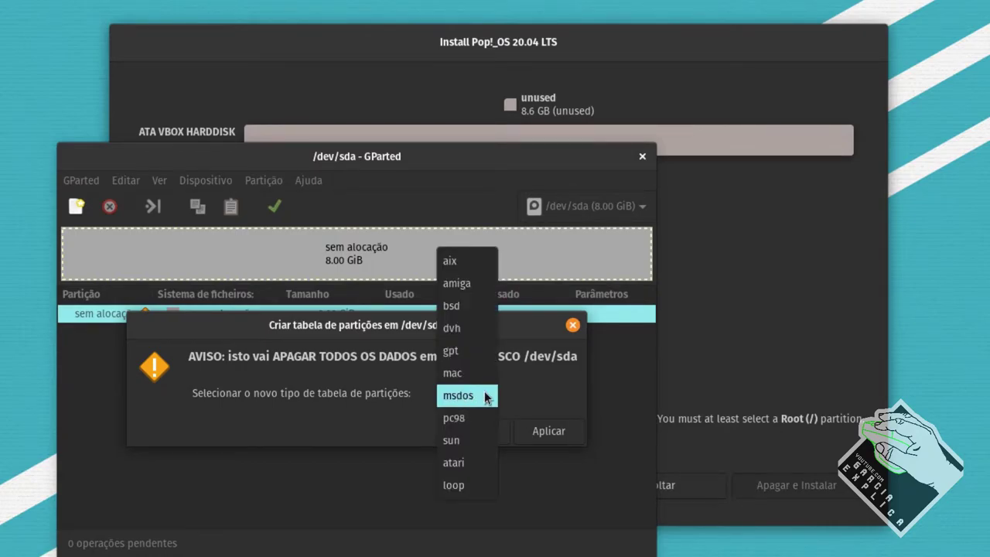
pyautogui.click(472, 357)
pyautogui.click(544, 431)
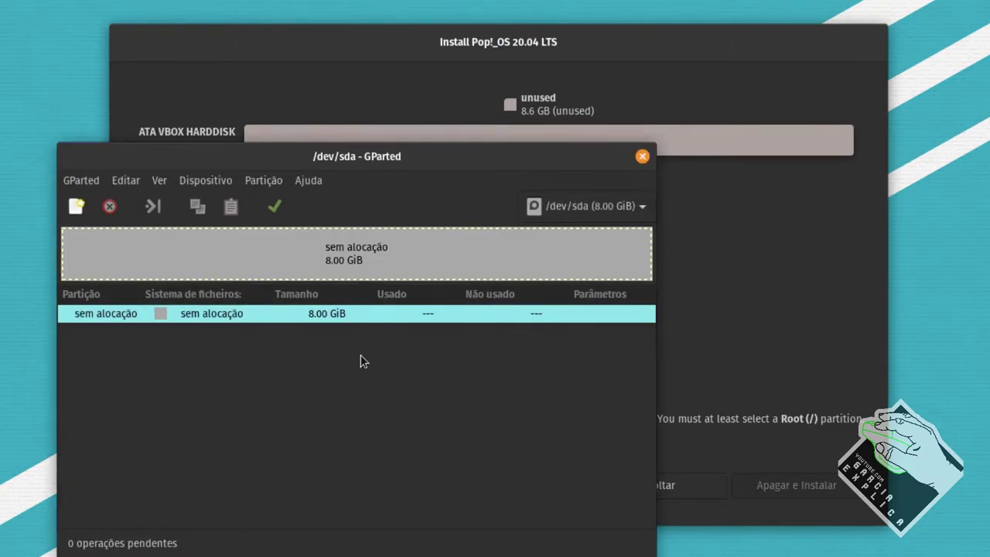
# Add a new primary ext4 partition of 8191 MiB in the unallocated space of /dev/sda.
pyautogui.rightClick(203, 262)
pyautogui.click(222, 267)
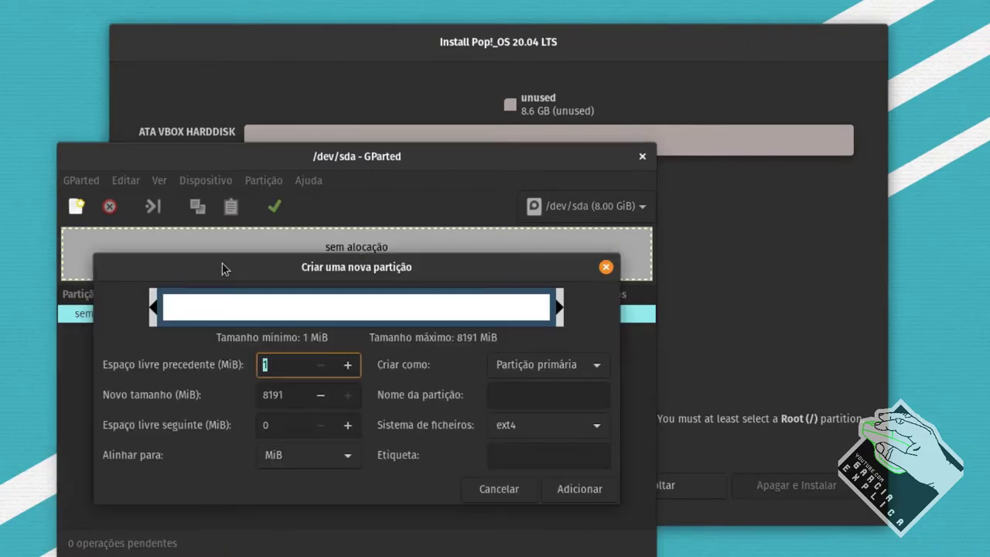
pyautogui.moveTo(408, 267)
pyautogui.mouseDown()
pyautogui.moveTo(422, 327)
pyautogui.moveTo(406, 264)
pyautogui.mouseUp()
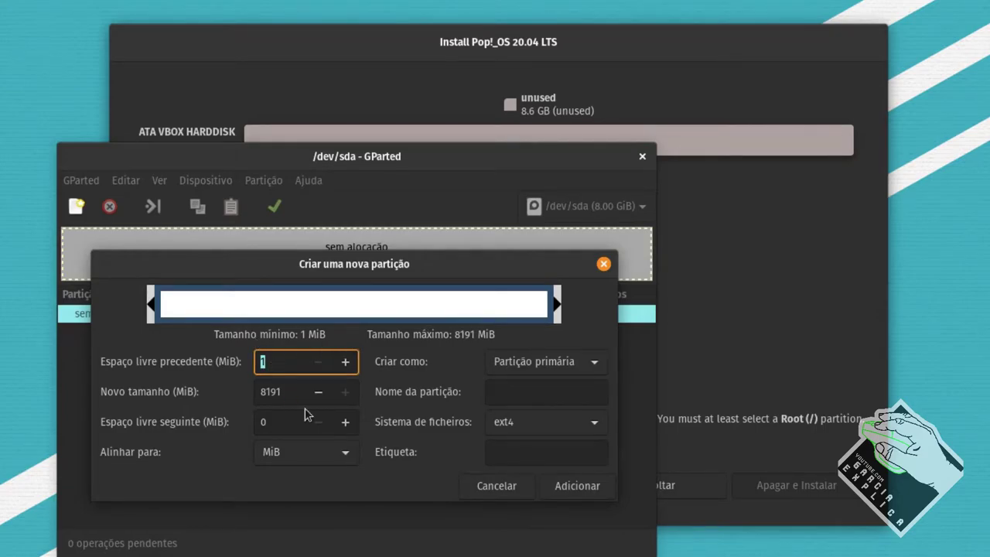
pyautogui.click(570, 485)
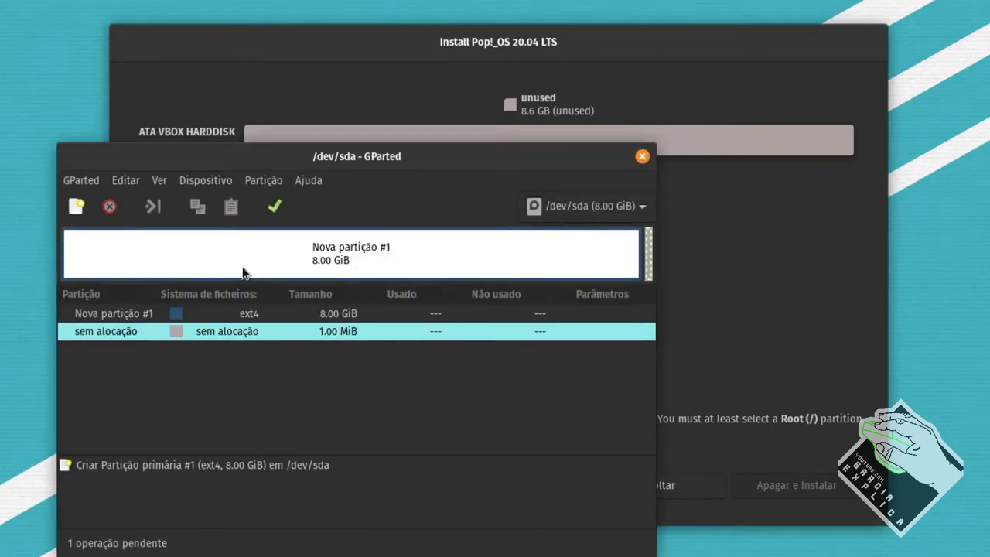
# Shrink the new ext4 partition to 3194 MiB, leaving 4997 MiB of free space after it.
pyautogui.click(338, 254)
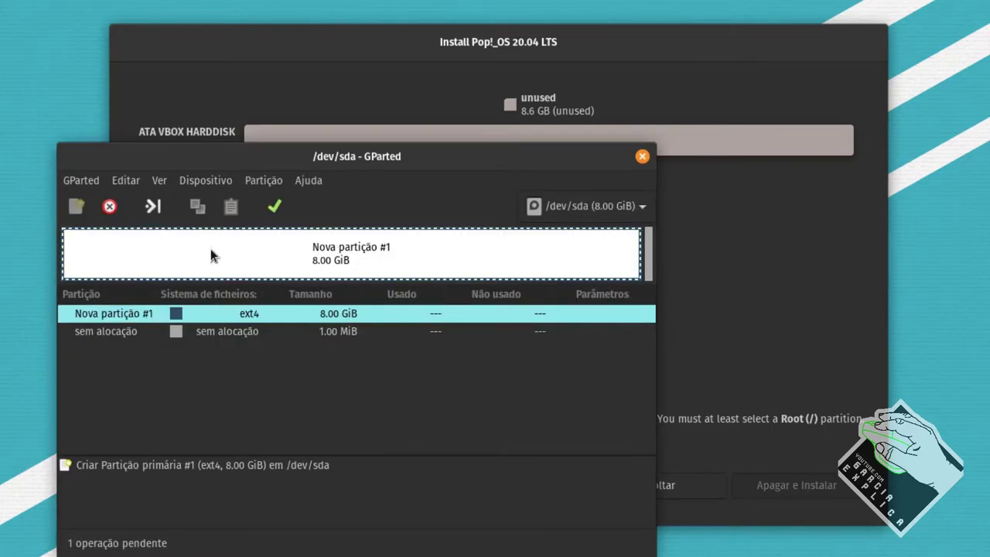
pyautogui.rightClick(548, 260)
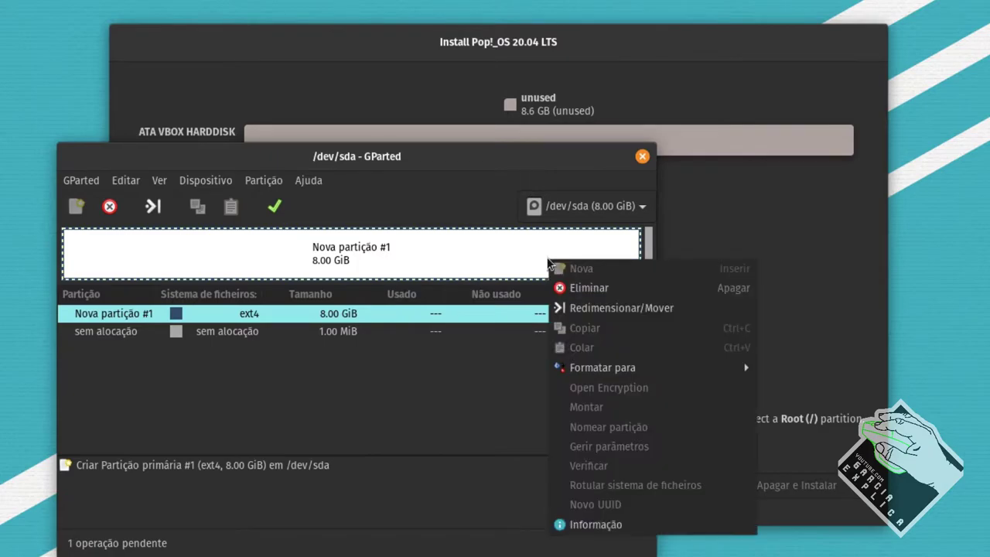
pyautogui.click(568, 310)
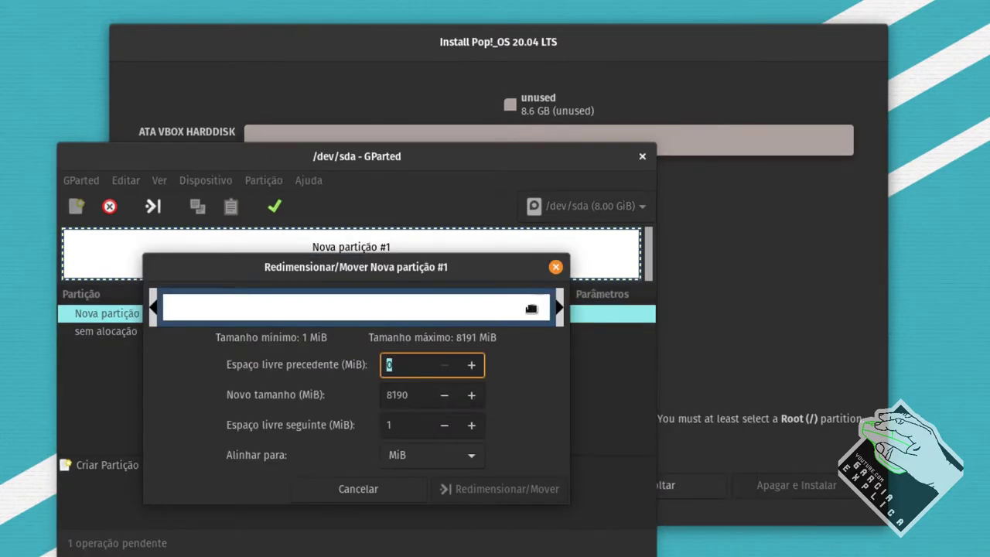
pyautogui.moveTo(558, 308); pyautogui.dragTo(321, 319)
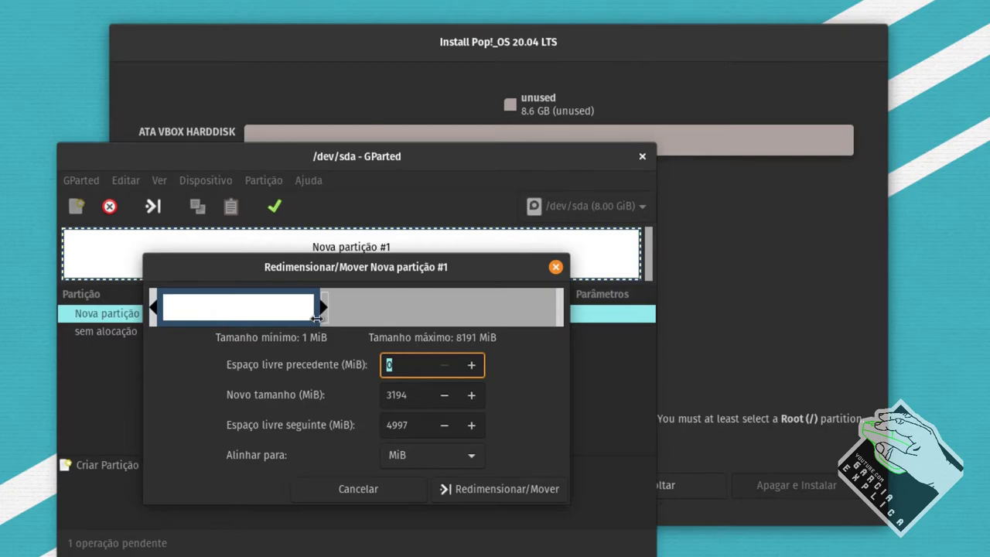
pyautogui.moveTo(408, 392); pyautogui.dragTo(373, 396)
pyautogui.click(418, 424)
pyautogui.moveTo(418, 425); pyautogui.dragTo(364, 427)
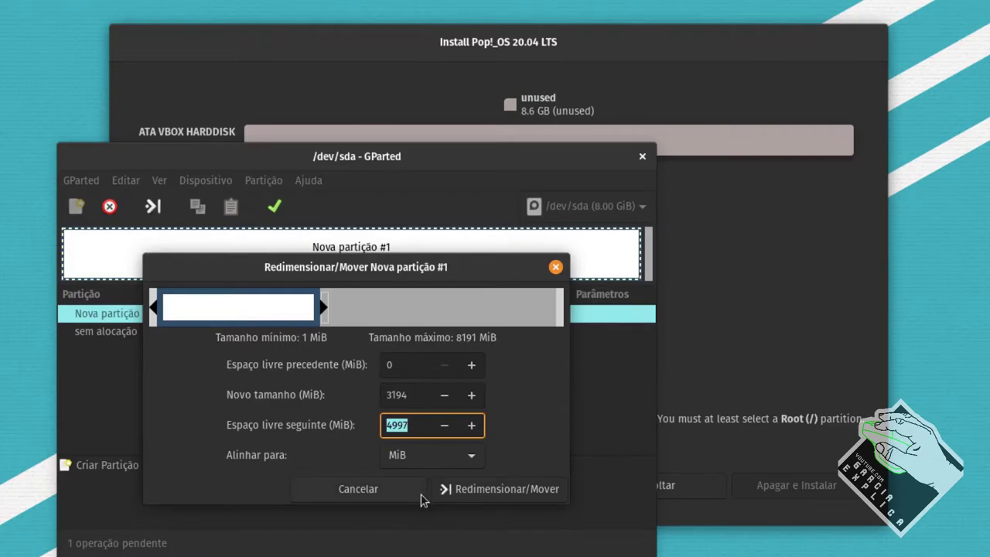
pyautogui.click(446, 489)
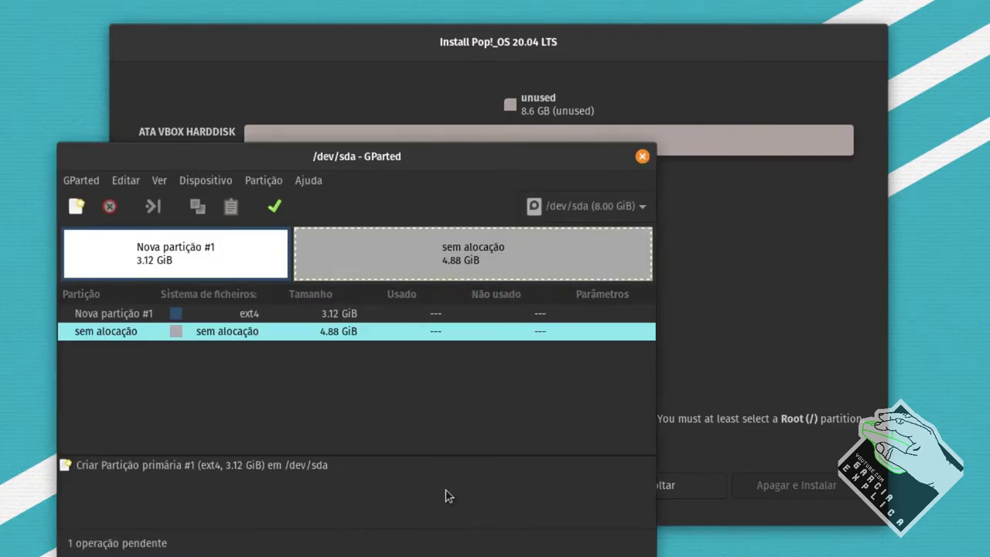
pyautogui.rightClick(367, 263)
pyautogui.click(377, 267)
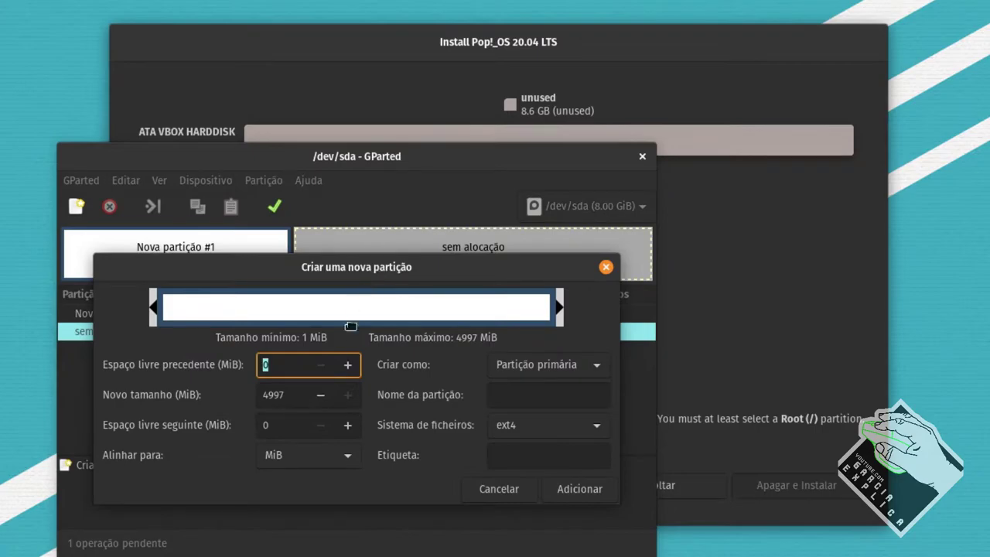
pyautogui.click(554, 494)
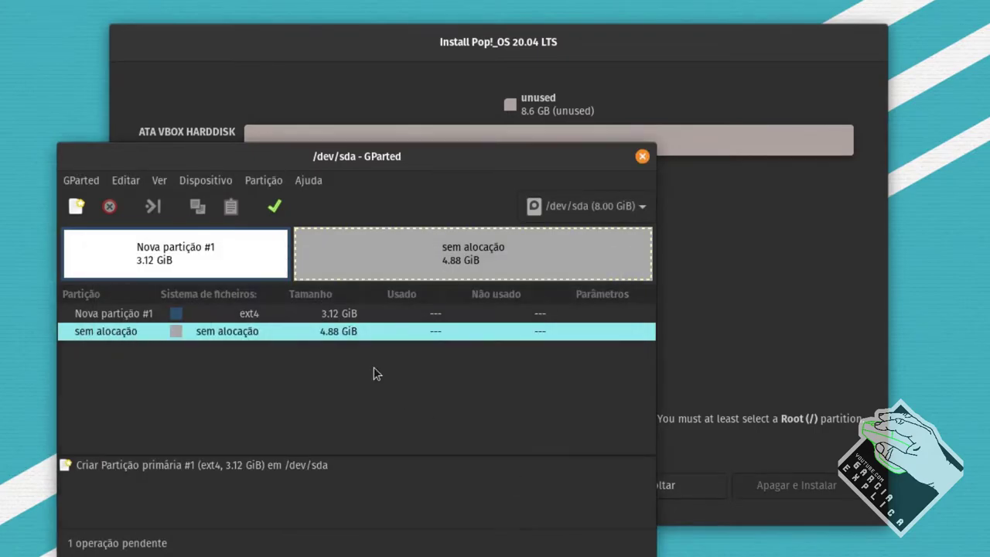
# Enlarge the new ext4 partition back to 8.00 GiB so it fills the disk.
pyautogui.rightClick(260, 255)
pyautogui.click(298, 306)
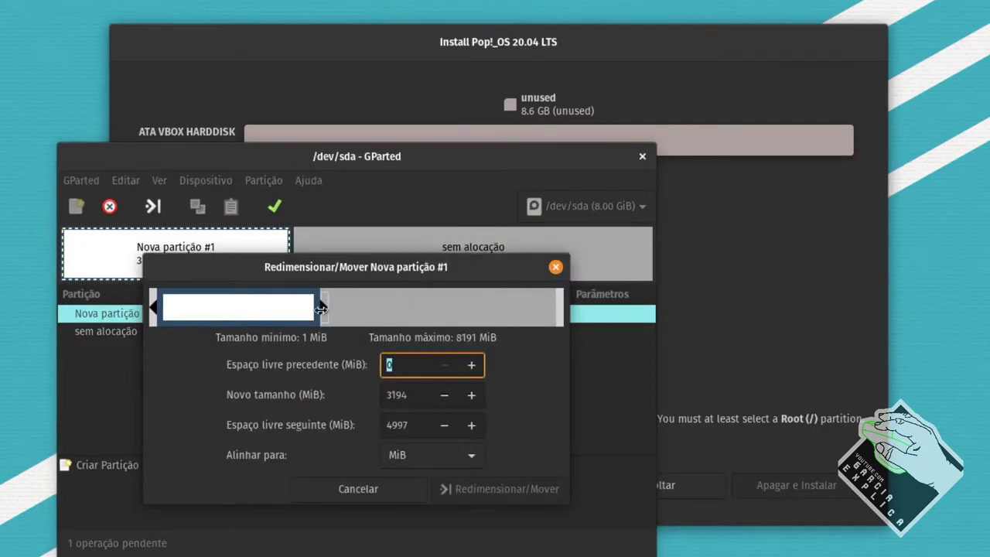
pyautogui.moveTo(322, 308); pyautogui.dragTo(560, 309)
pyautogui.click(464, 489)
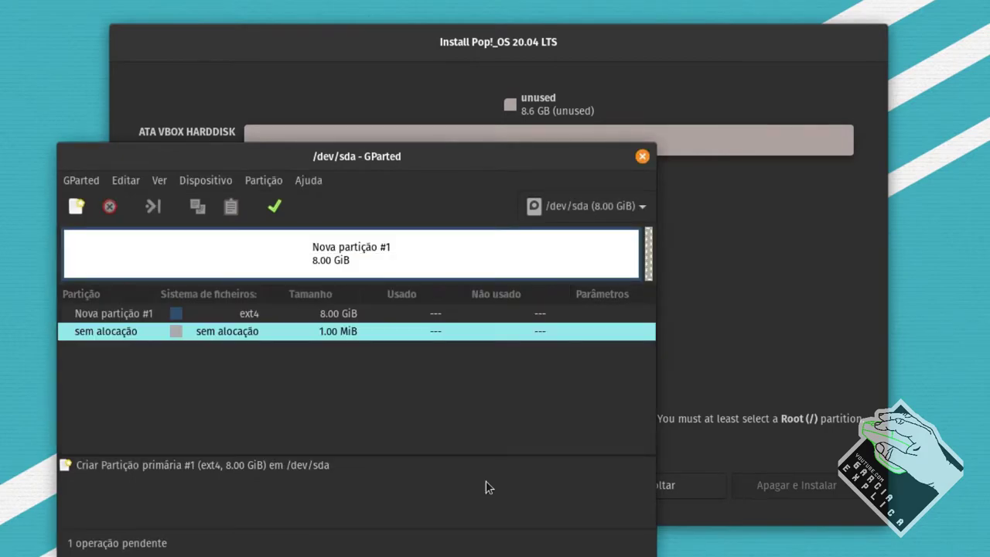
# Apply the pending partition operation to /dev/sda and close the partition editor.
pyautogui.click(275, 206)
pyautogui.click(390, 419)
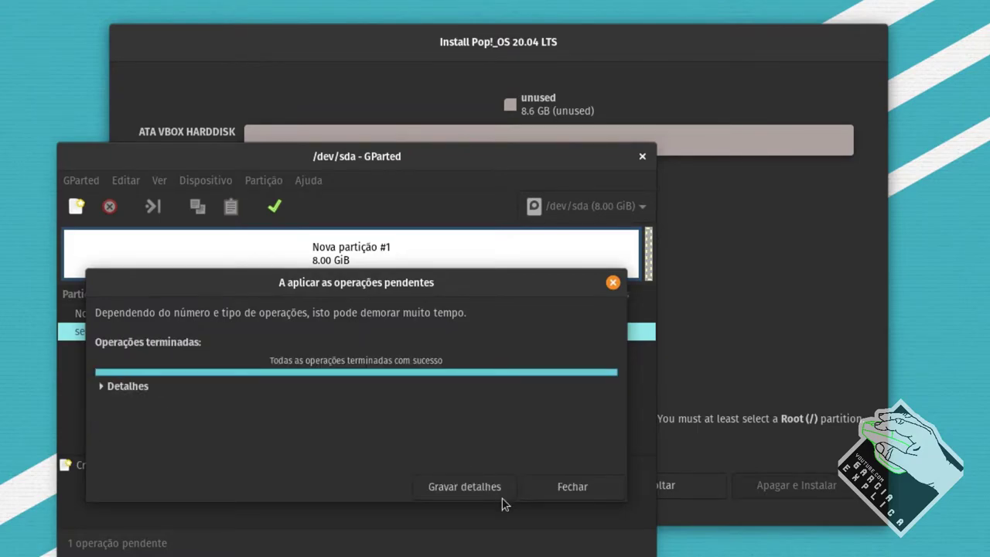
pyautogui.click(544, 490)
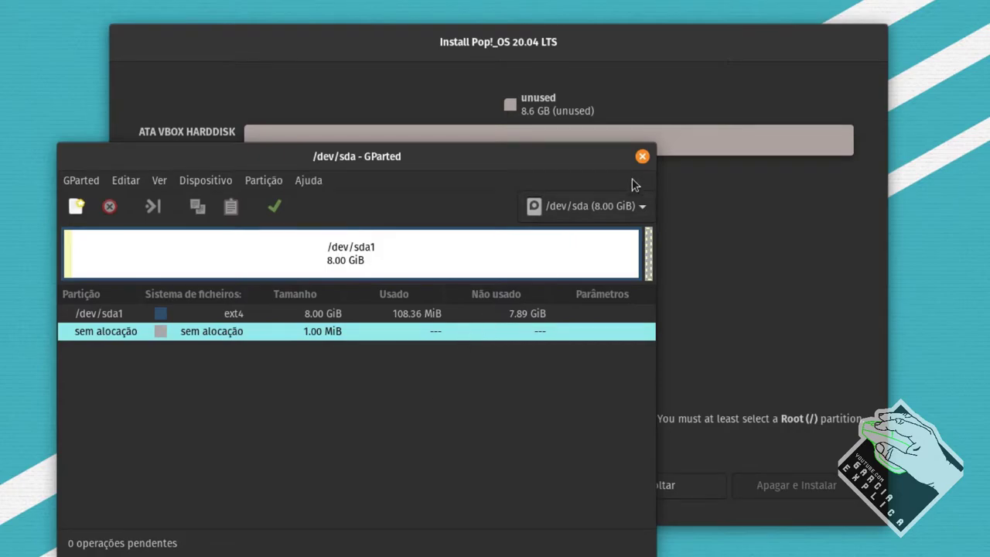
pyautogui.click(642, 157)
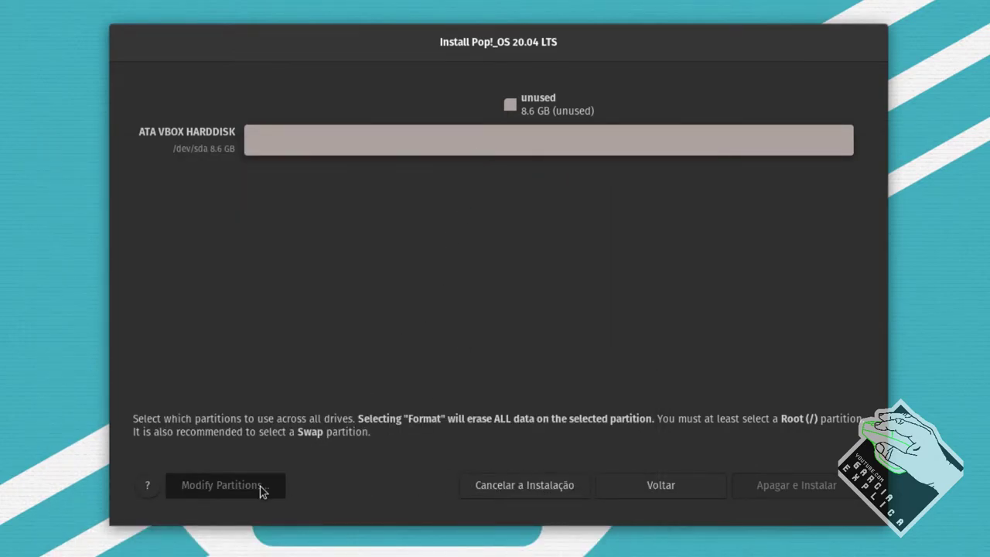
# Set /dev/sda1 to be used as Root (/) with the Default (ext4) filesystem and formatting enabled.
pyautogui.click(349, 140)
pyautogui.click(551, 187)
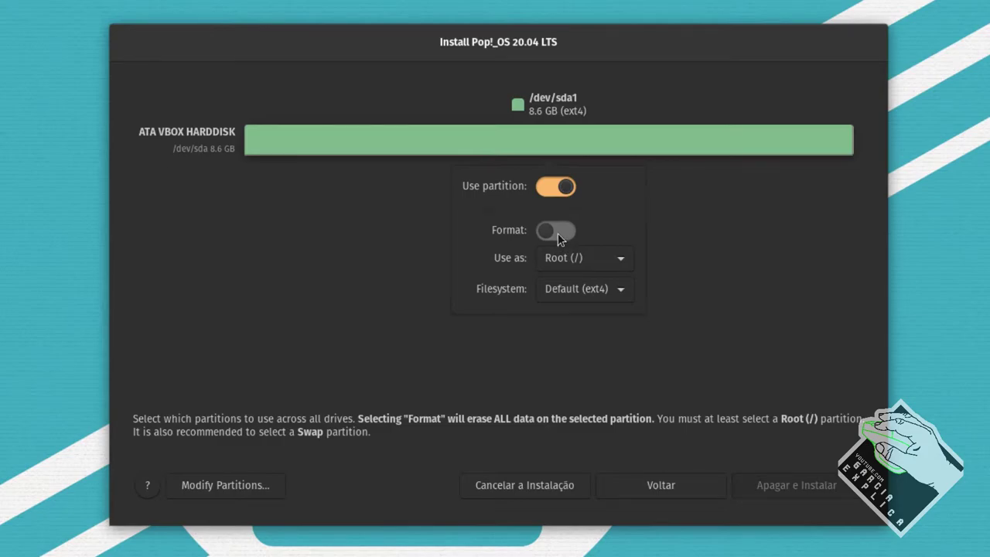
pyautogui.click(626, 265)
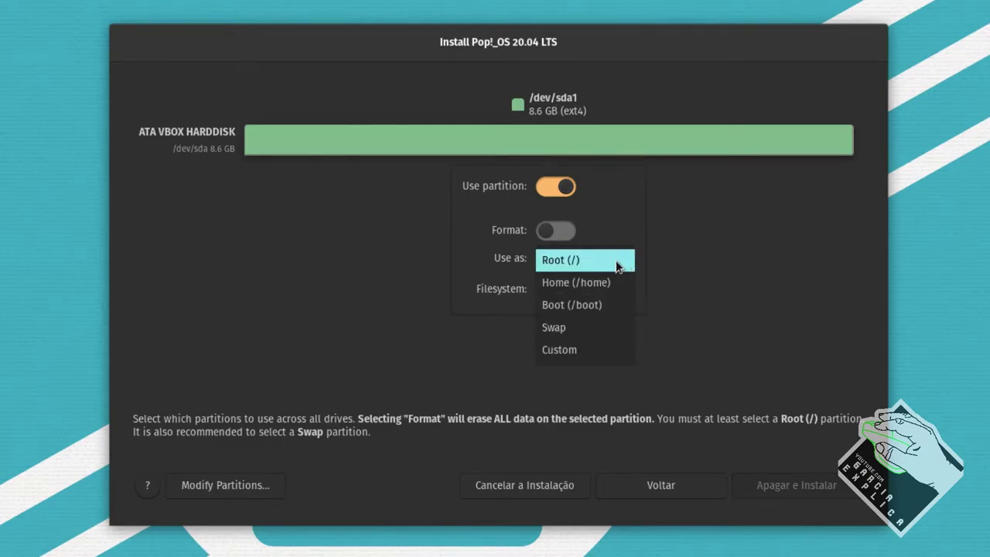
pyautogui.click(618, 267)
pyautogui.click(618, 289)
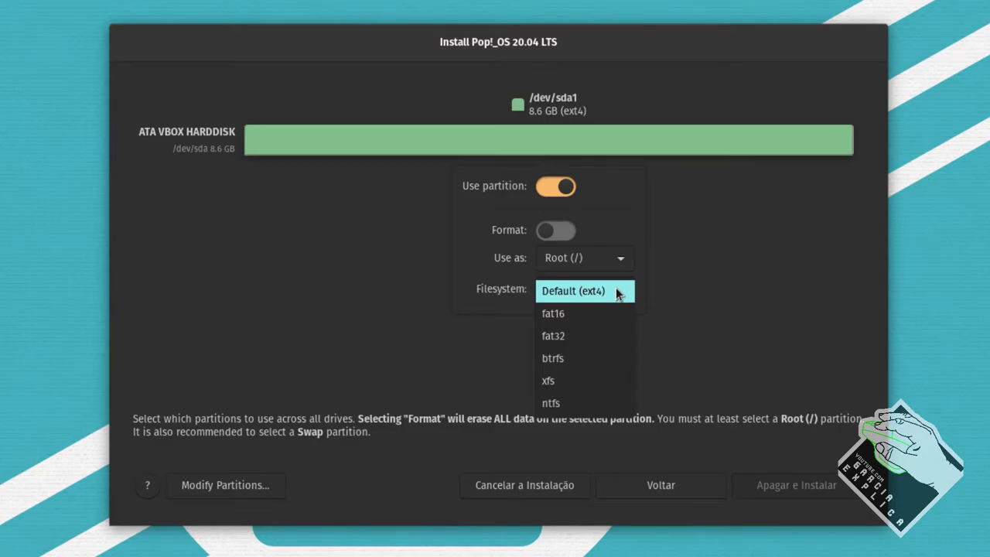
pyautogui.click(618, 292)
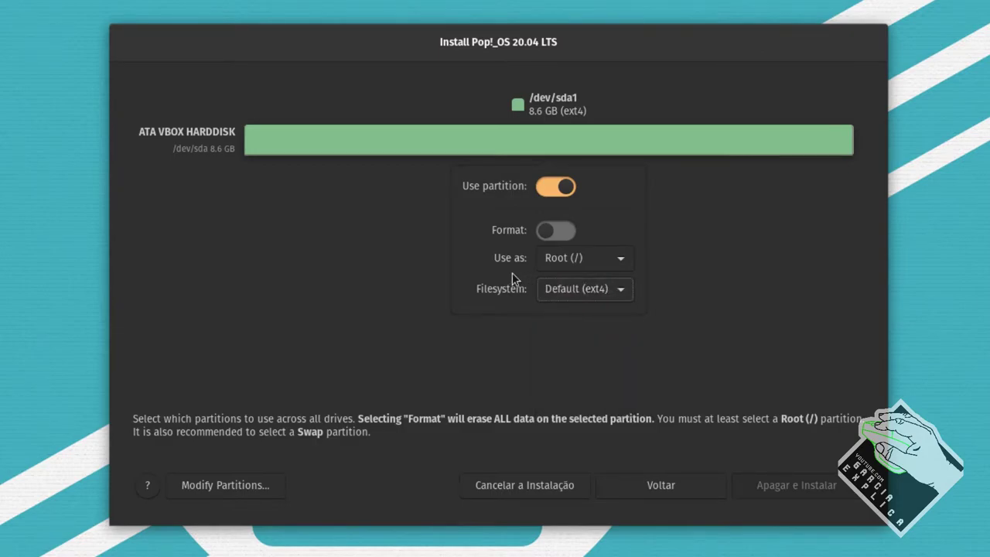
pyautogui.click(564, 233)
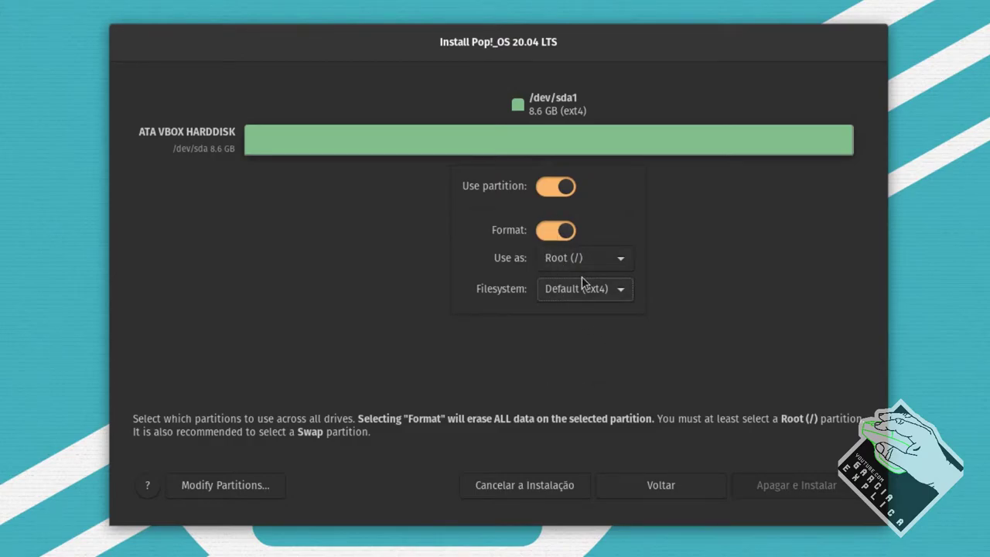
pyautogui.click(547, 334)
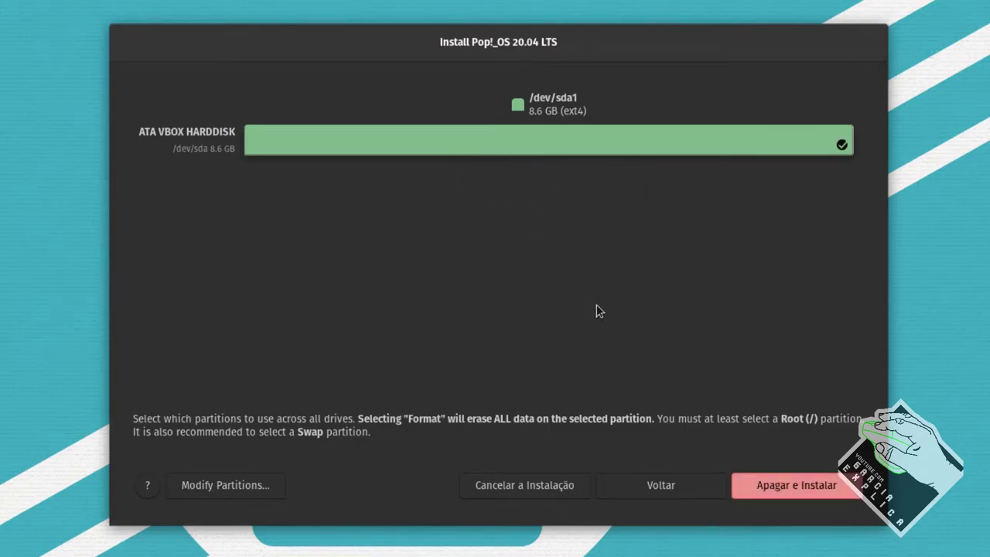
# Switch the use of /dev/sda1 off and on again, keep Root (/) as its use, and re-enable formatting.
pyautogui.click(558, 144)
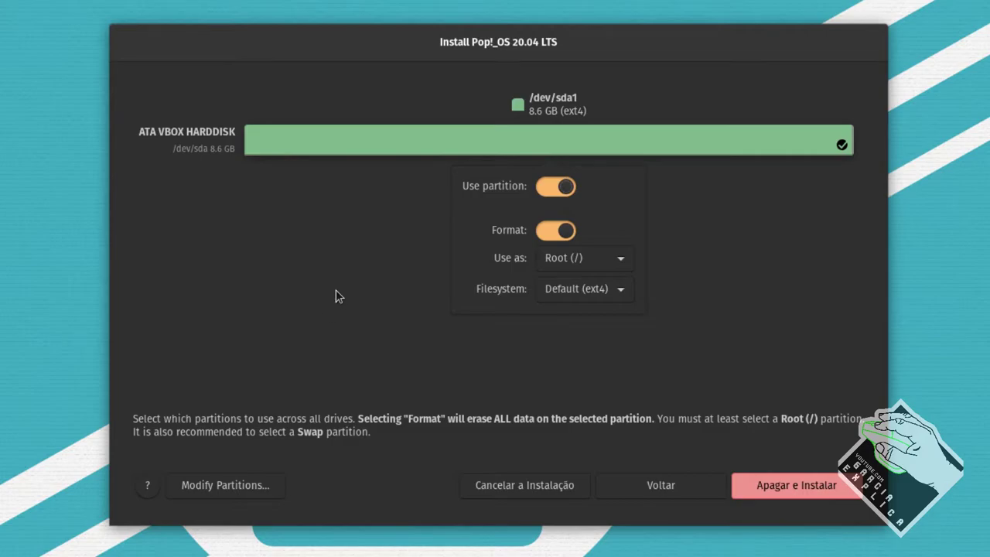
pyautogui.click(352, 199)
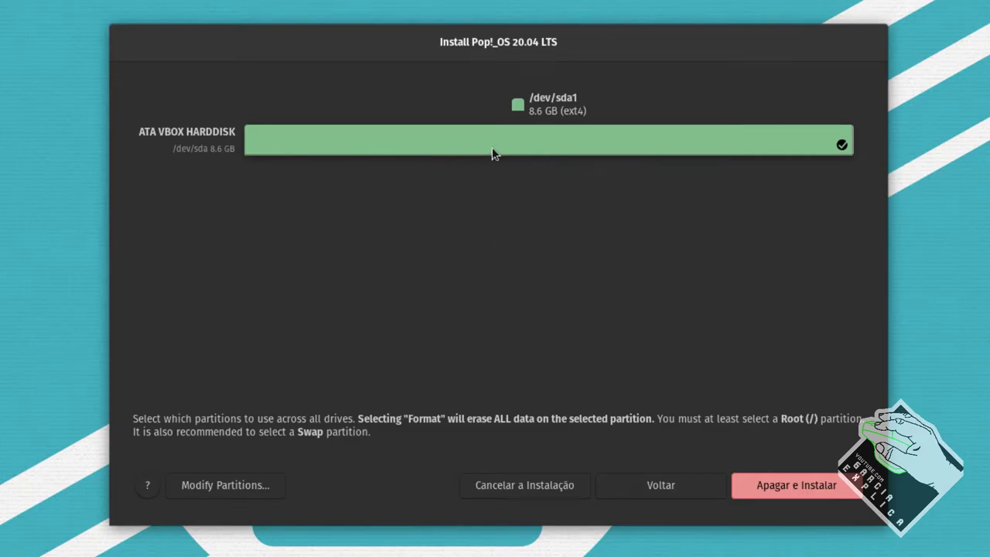
pyautogui.click(662, 138)
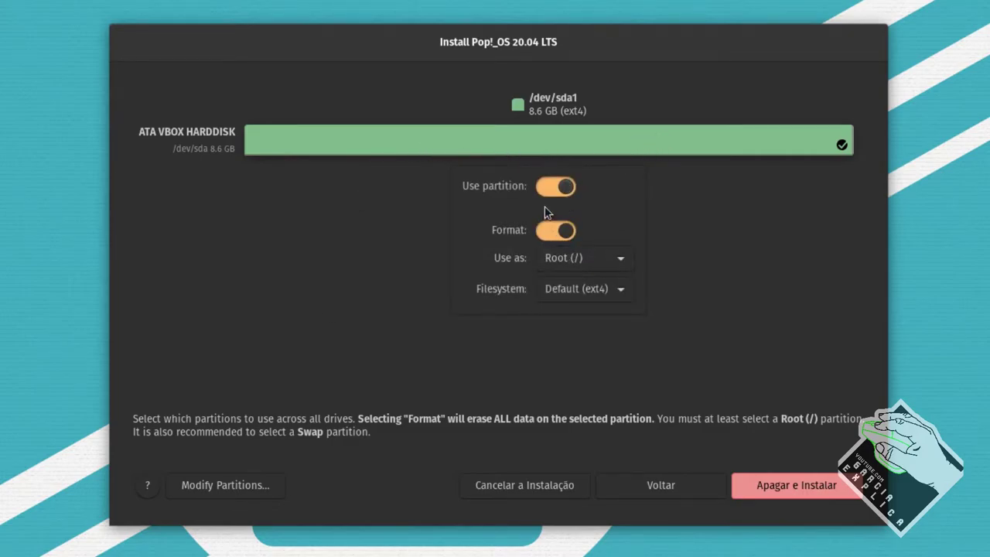
pyautogui.click(546, 188)
pyautogui.click(545, 189)
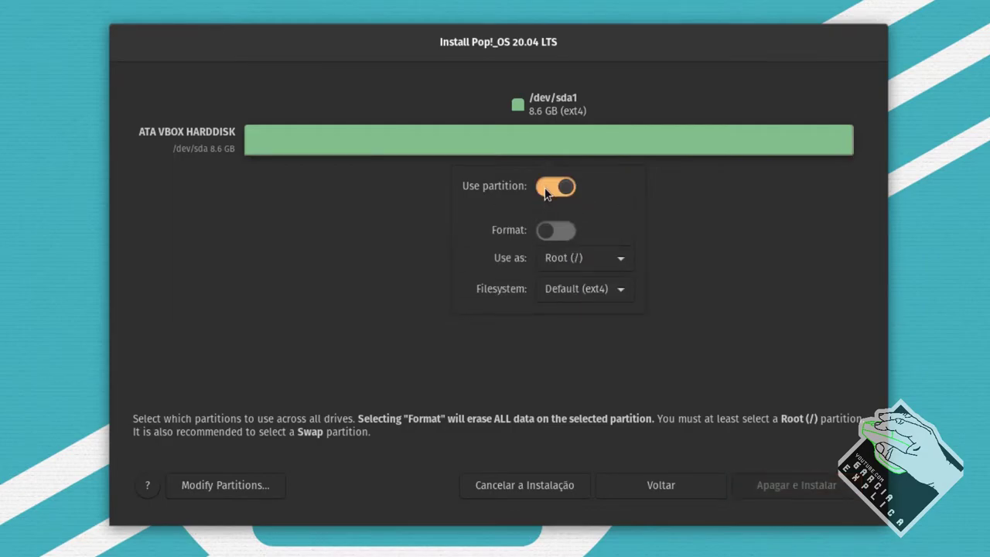
pyautogui.click(554, 258)
pyautogui.click(568, 262)
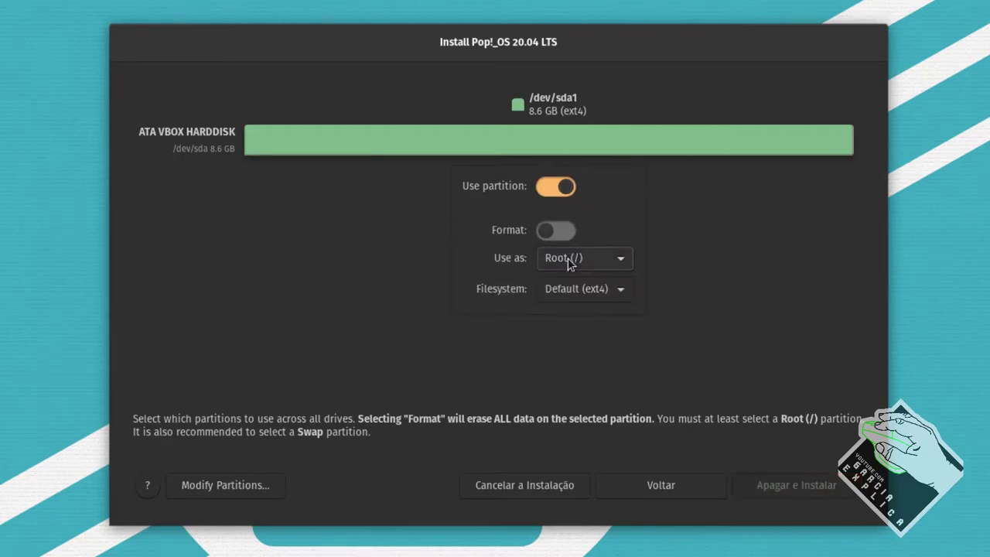
pyautogui.click(570, 264)
pyautogui.click(576, 262)
pyautogui.click(555, 232)
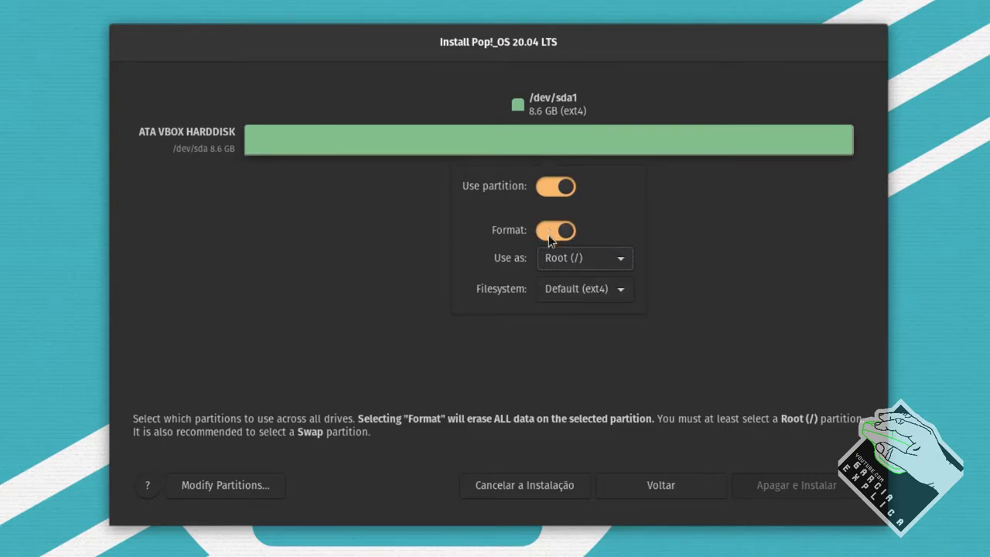
pyautogui.click(694, 334)
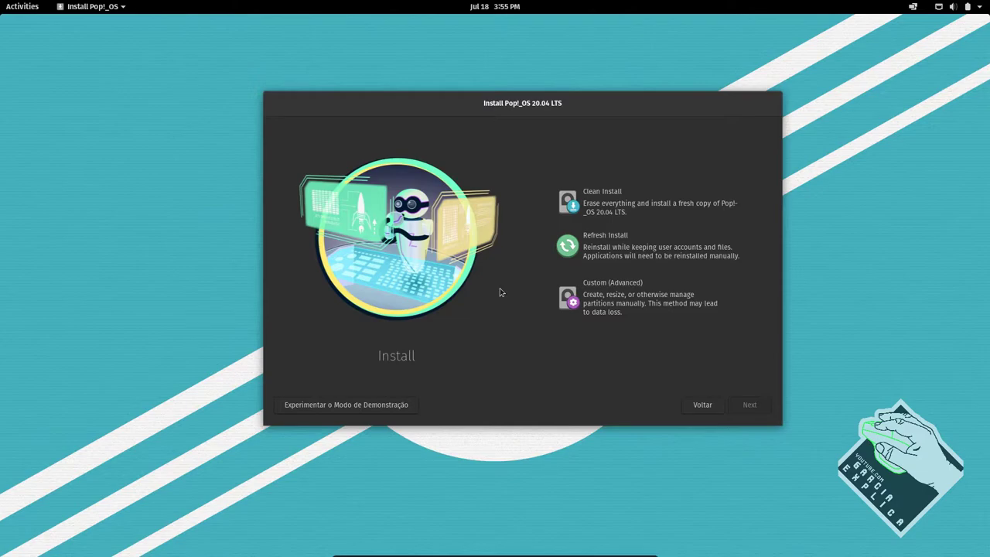
# Inspect the /dev/sda partitions through the Custom (Advanced) installation's partition editor, close it and return to the installation type choice.
pyautogui.click(591, 305)
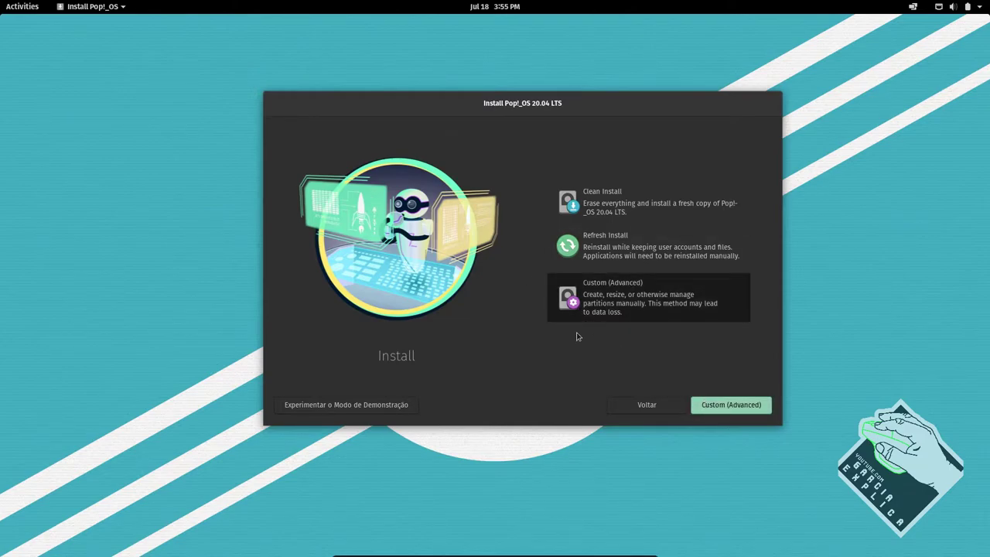
pyautogui.click(710, 403)
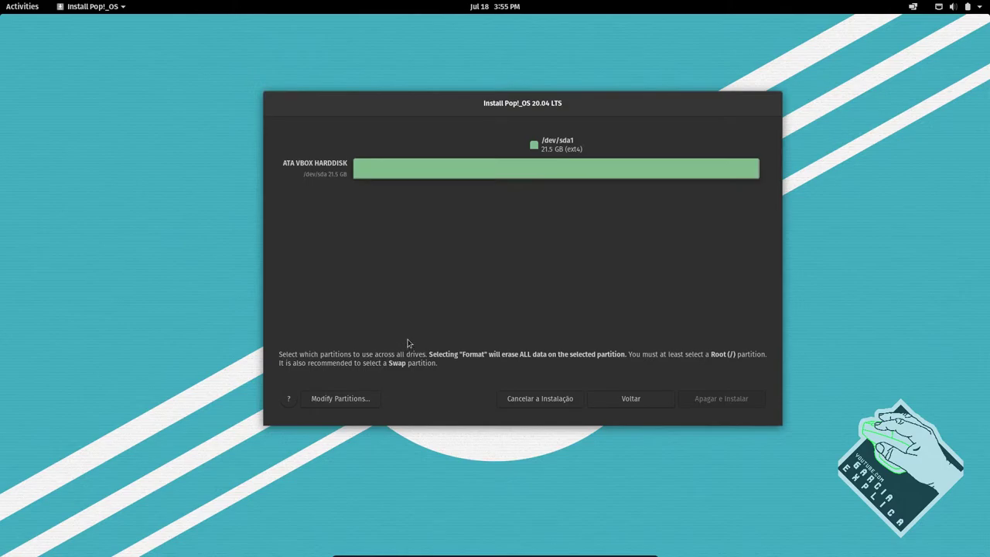
pyautogui.click(368, 400)
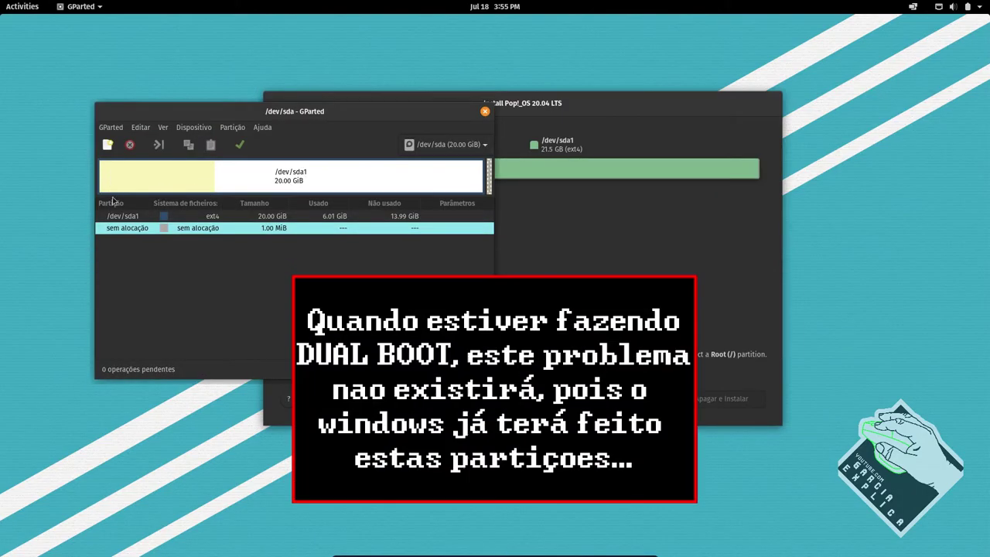
pyautogui.click(292, 191)
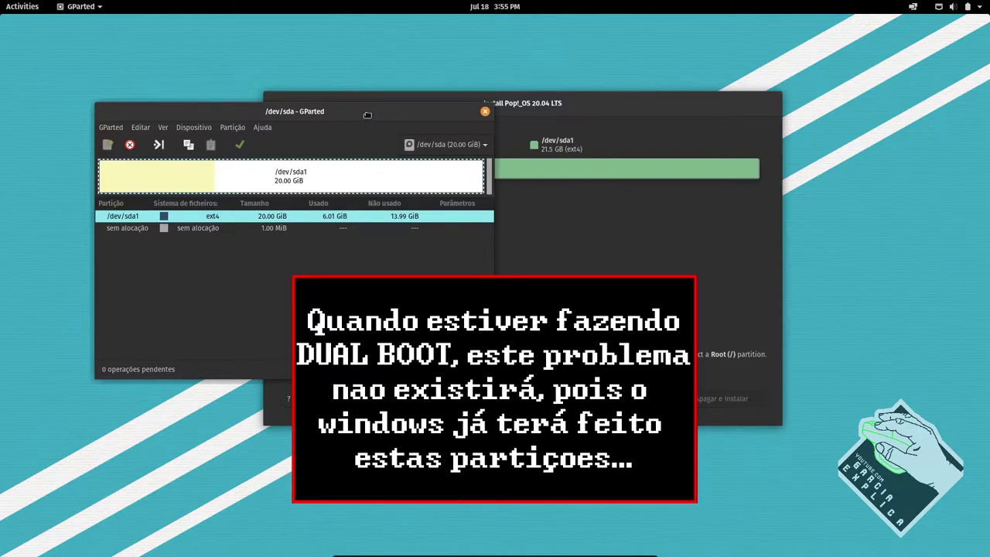
pyautogui.moveTo(364, 118); pyautogui.dragTo(393, 113)
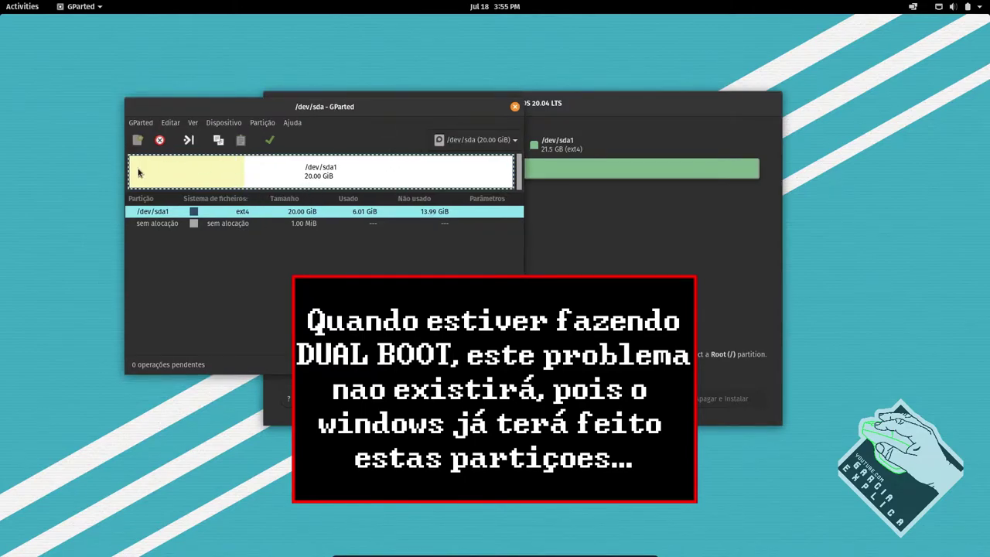
pyautogui.click(514, 106)
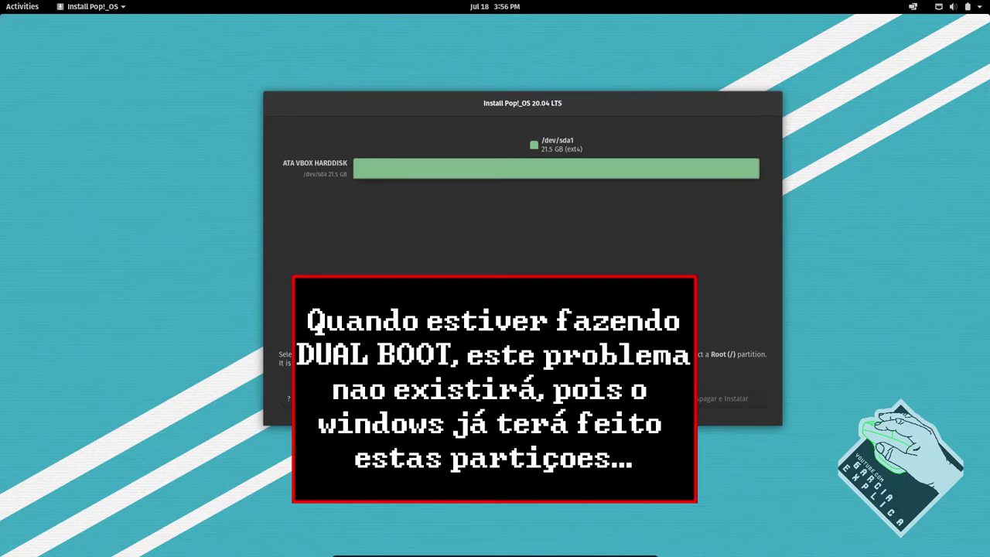
pyautogui.click(627, 402)
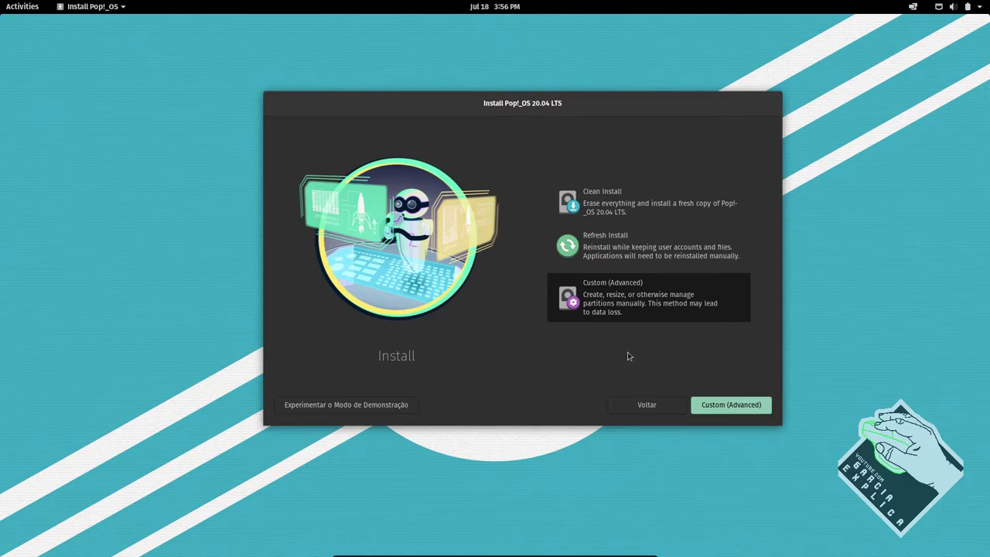
# Start a Clean Install that erases the ATA VBOX HARDDISK drive, without drive encryption.
pyautogui.click(615, 214)
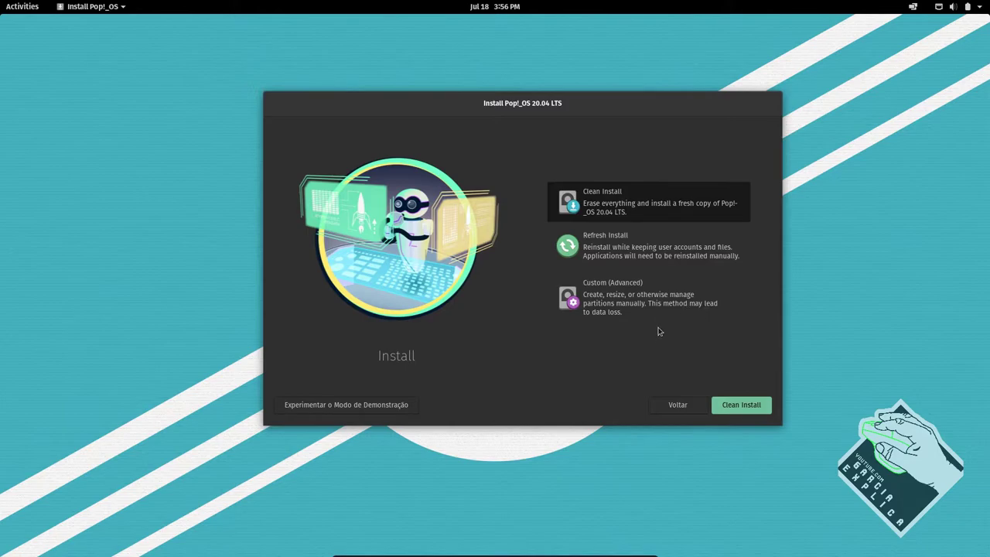
pyautogui.press('Return')
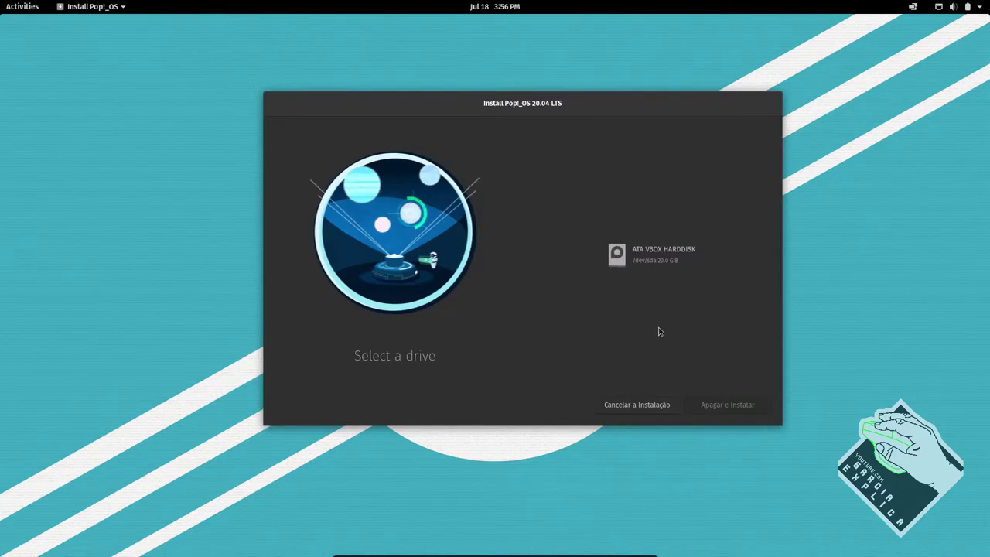
pyautogui.click(667, 267)
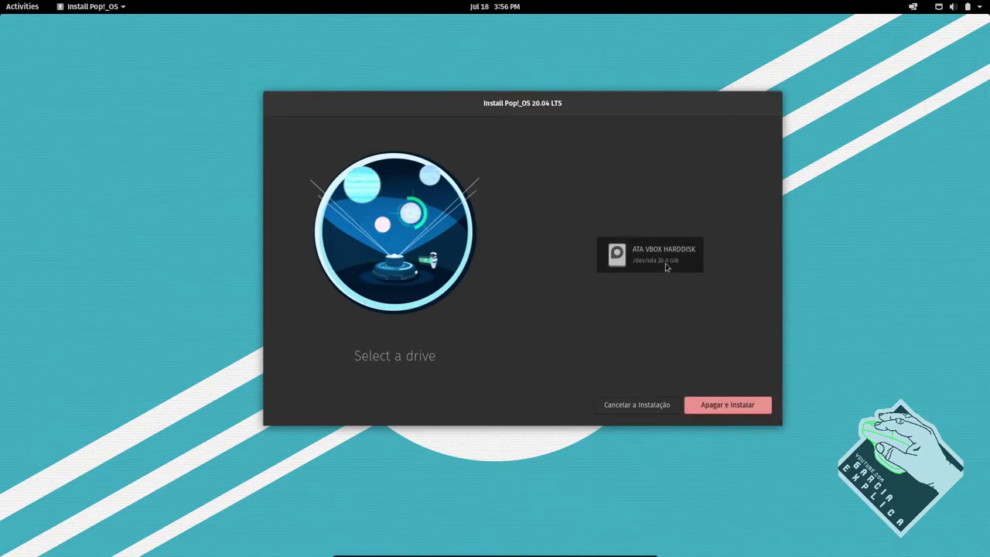
pyautogui.click(748, 407)
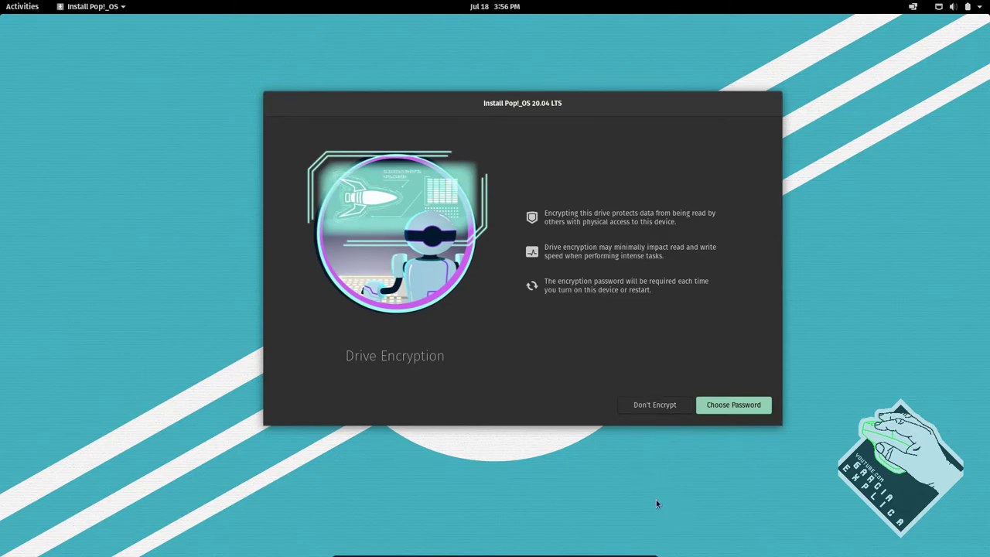
pyautogui.moveTo(650, 551)
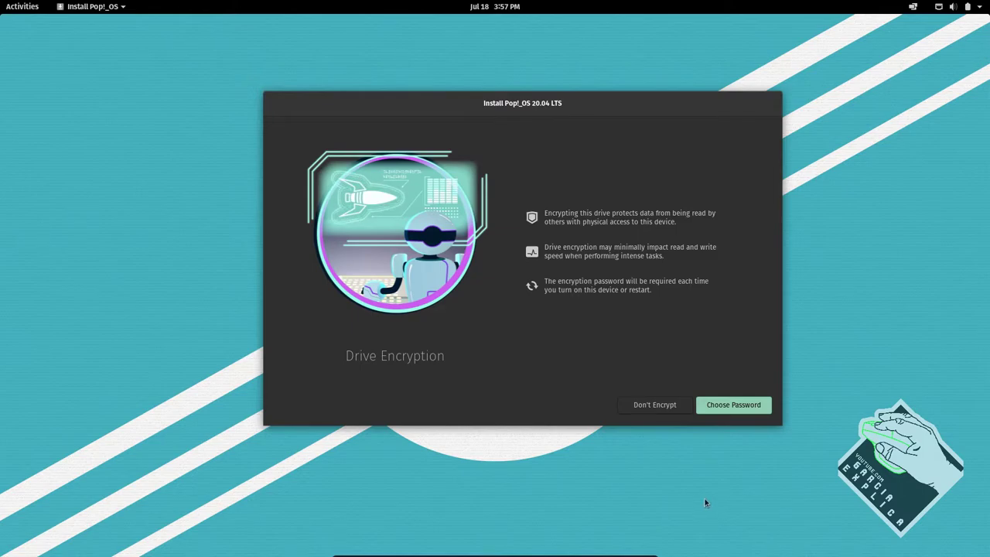
pyautogui.click(657, 406)
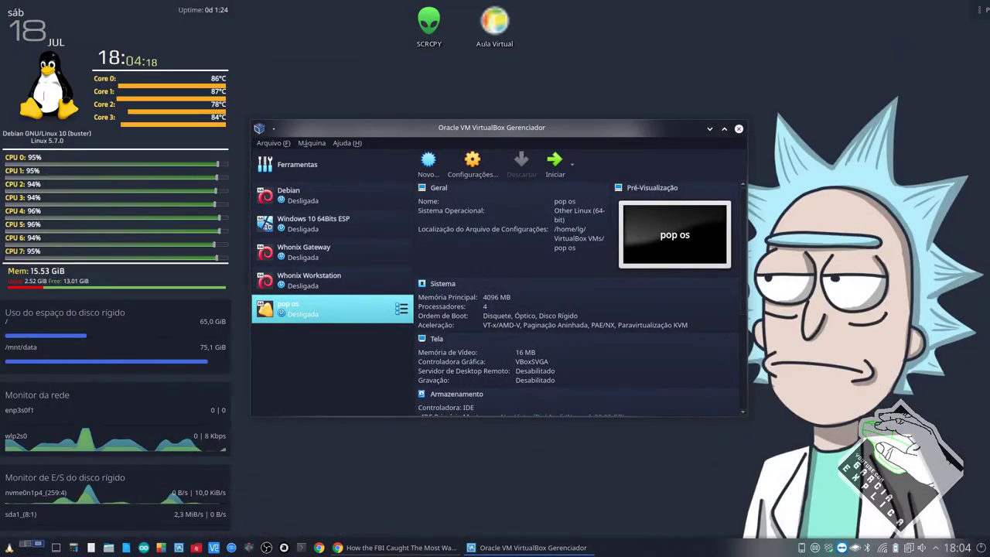
# Close the Chrome window and remove the optical drive with the Pop!_OS ISO from the pop os machine's storage in VirtualBox Manager.
pyautogui.rightClick(402, 547)
pyautogui.click(364, 530)
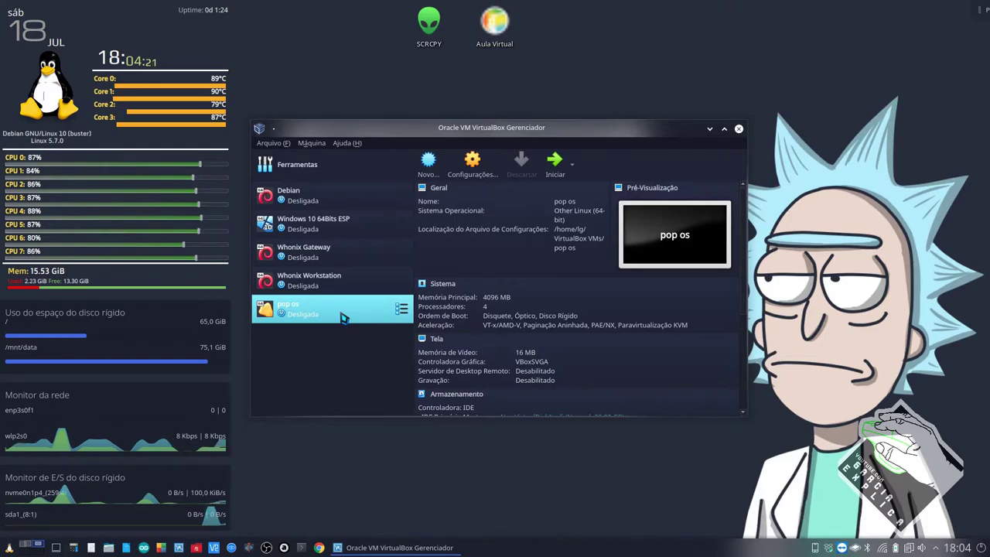
pyautogui.hotkey('ctrl', 's')
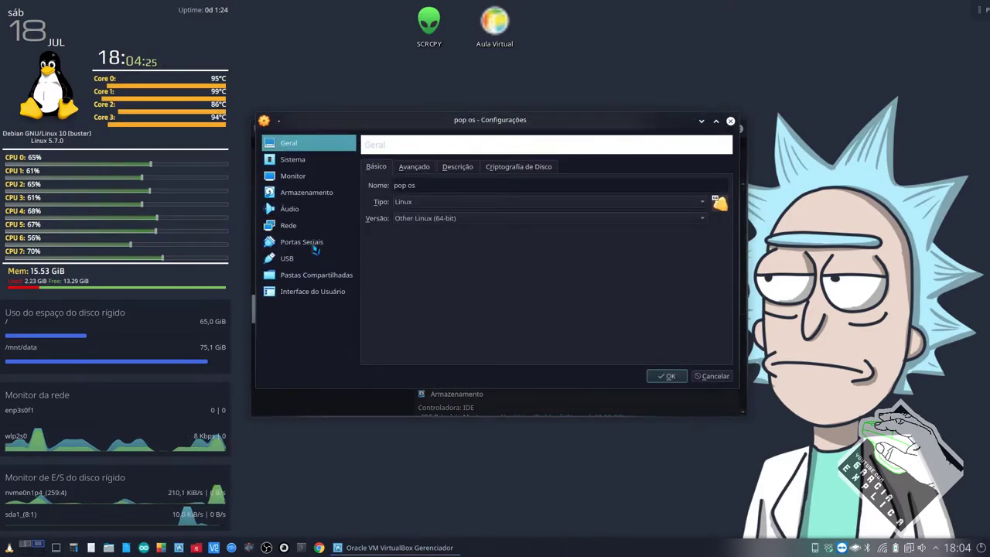
pyautogui.click(306, 193)
pyautogui.click(406, 205)
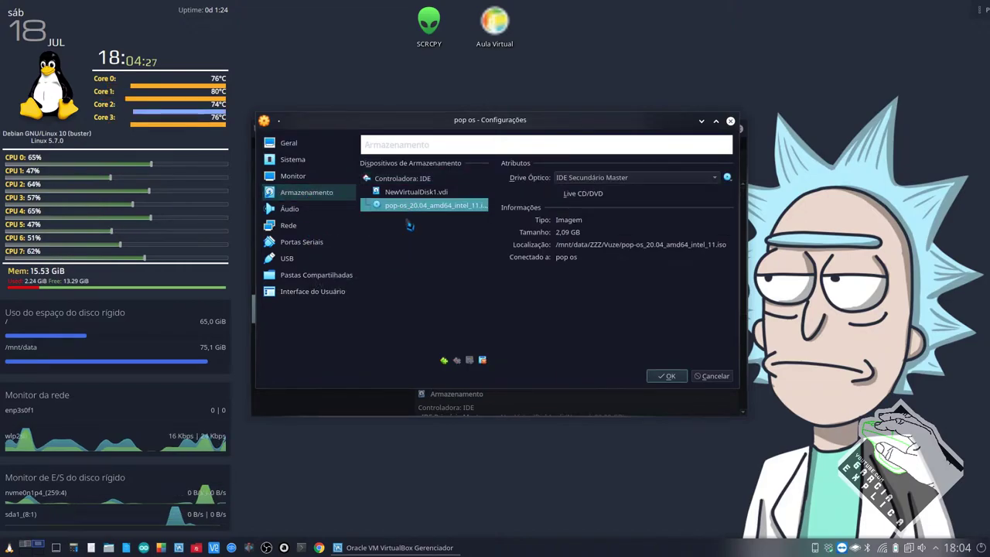
pyautogui.click(483, 360)
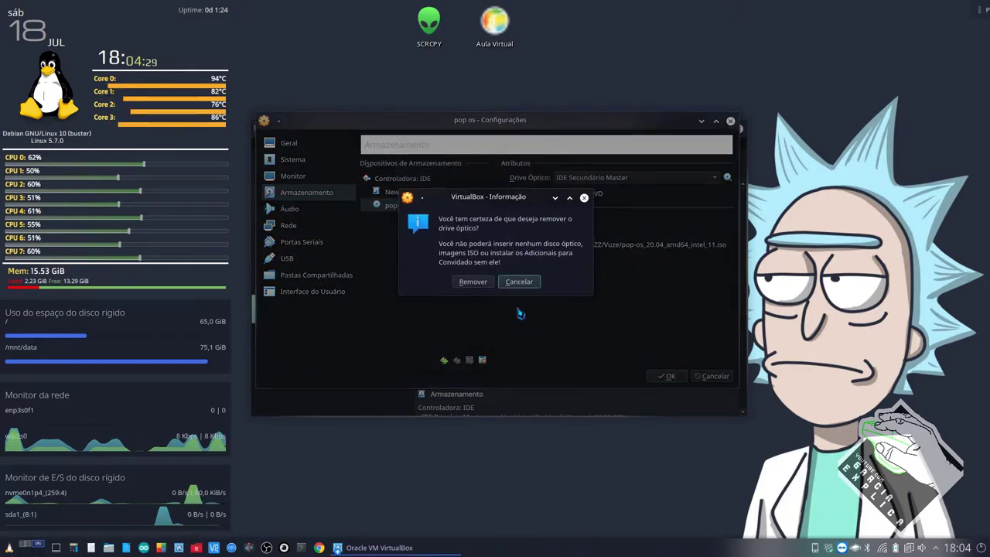
pyautogui.click(484, 286)
pyautogui.click(663, 376)
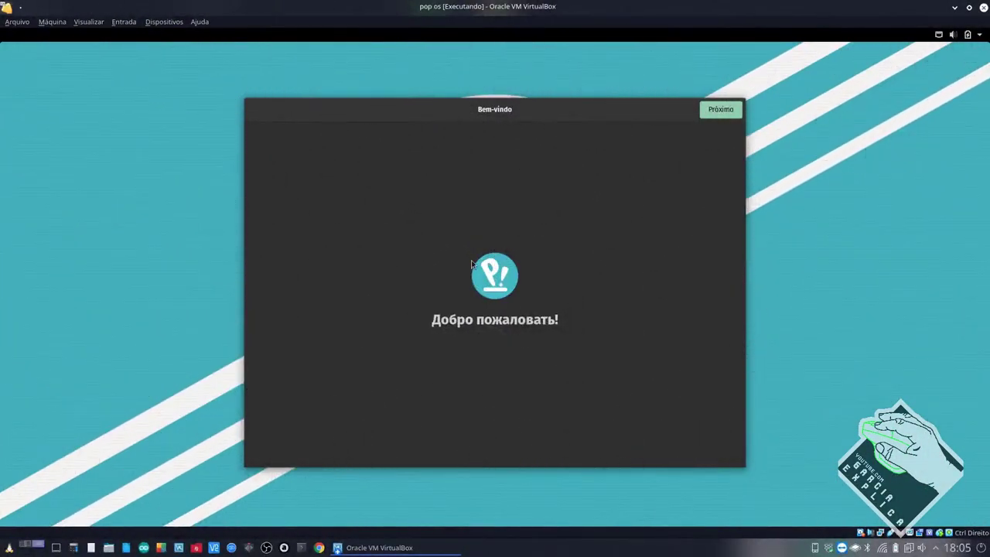
# Show the running virtual machine in full screen and pass the welcome and keyboard pages, keeping the Espanhol layout.
pyautogui.hotkey('ctrl', 'f')
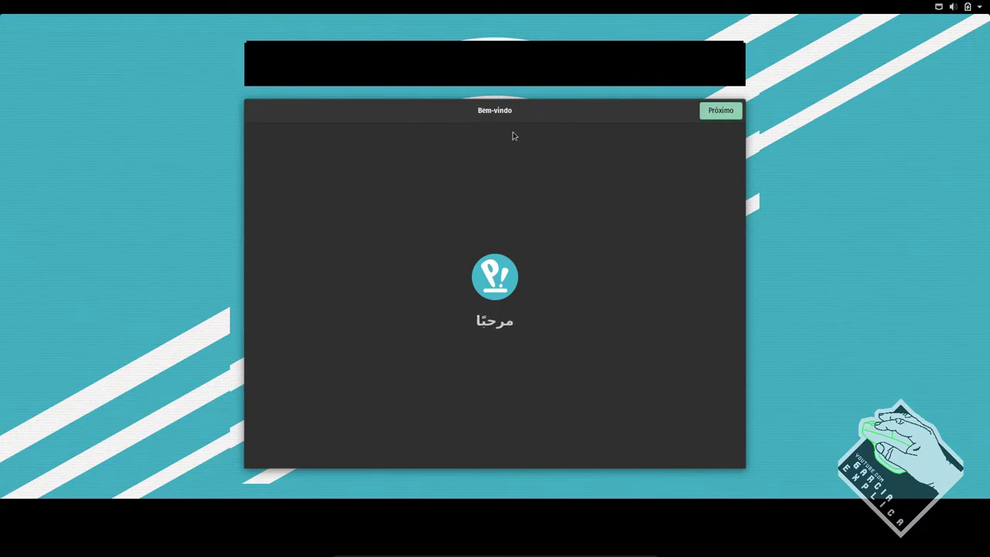
pyautogui.click(720, 112)
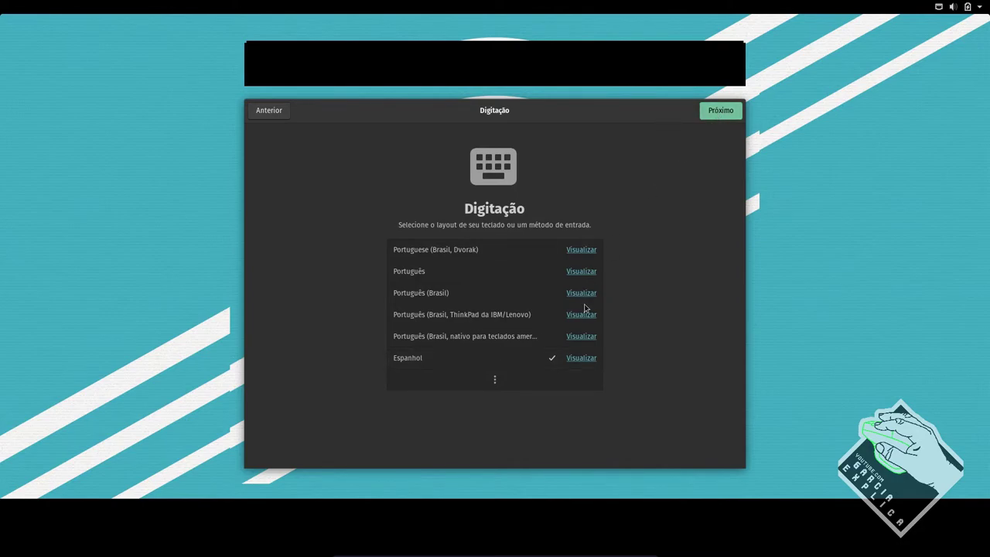
pyautogui.press('Return')
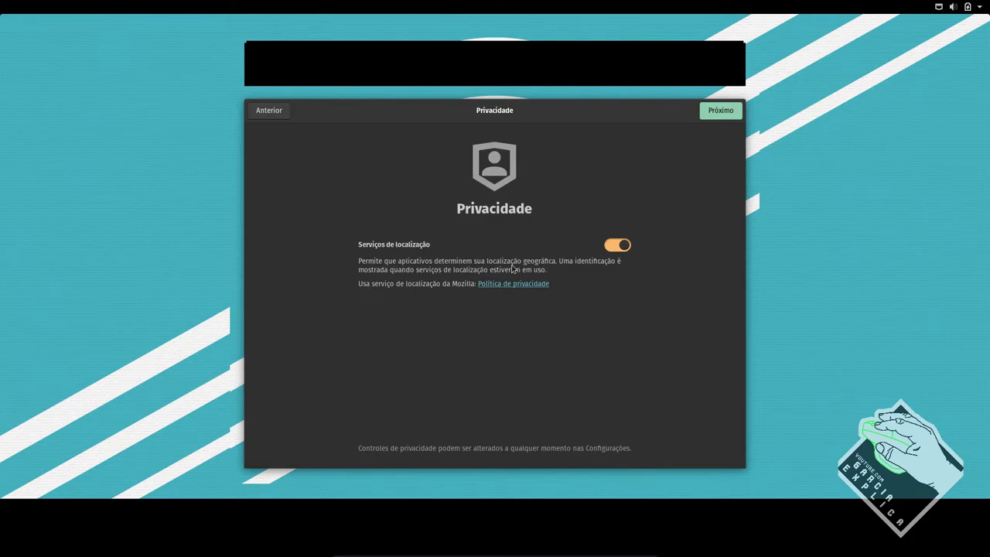
# Turn off location services on the privacy page and continue to the time zone setup.
pyautogui.click(619, 248)
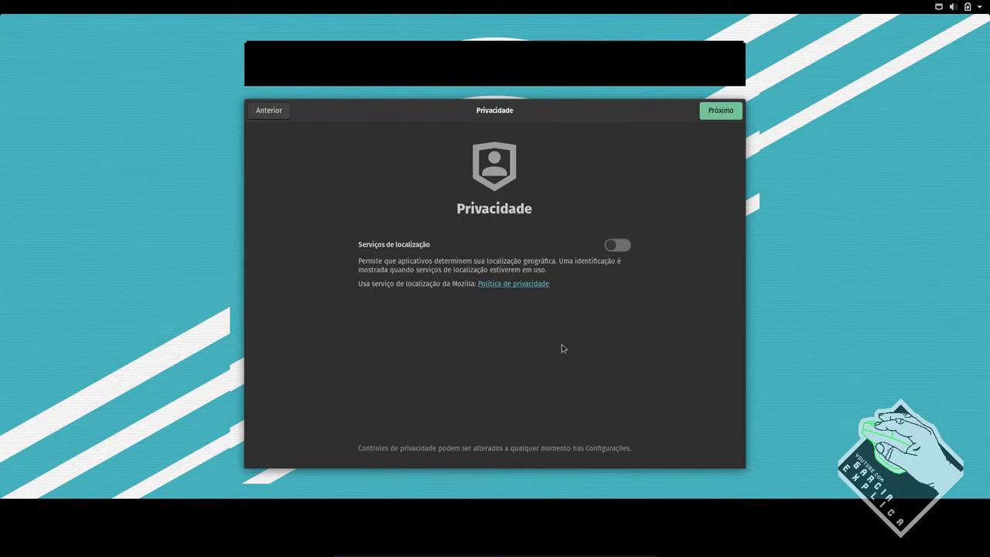
pyautogui.press('Return')
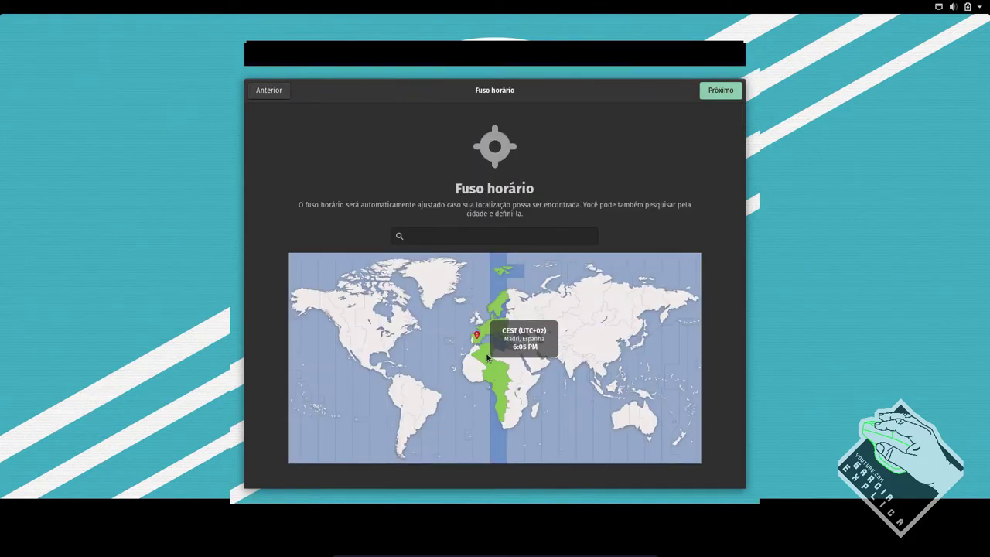